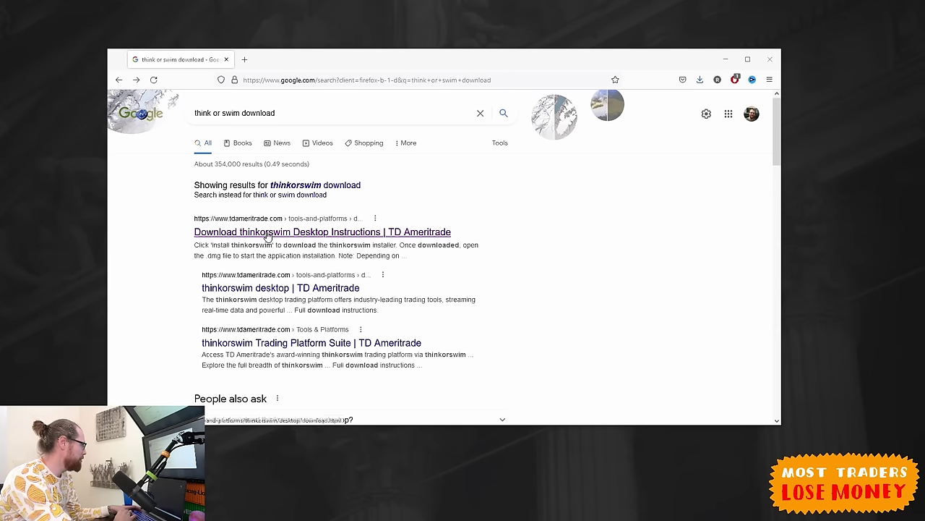
- Open the thinkorswim Desktop download instructions and scroll to the Windows users install steps
{"action": "left_click", "coordinate": [255, 232]}
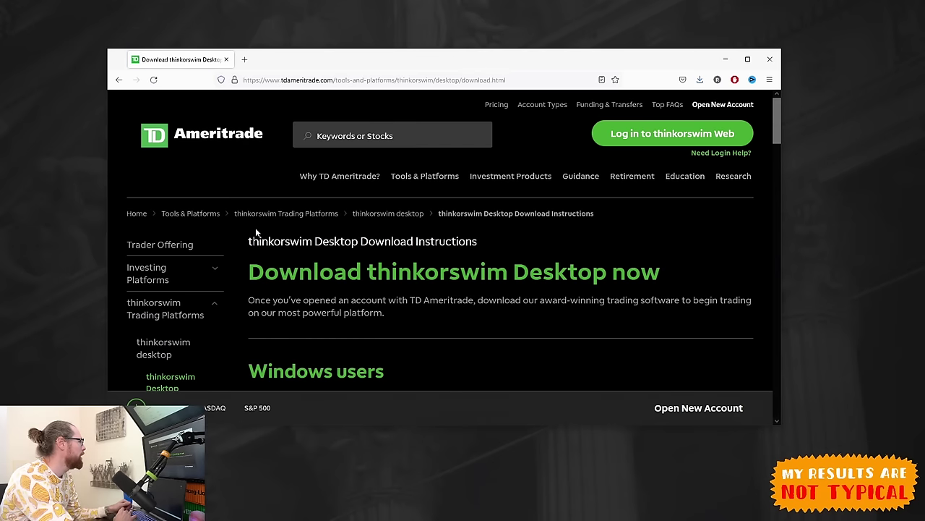
{"action": "scroll", "coordinate": [379, 300], "scroll_direction": "down", "scroll_amount": 3}
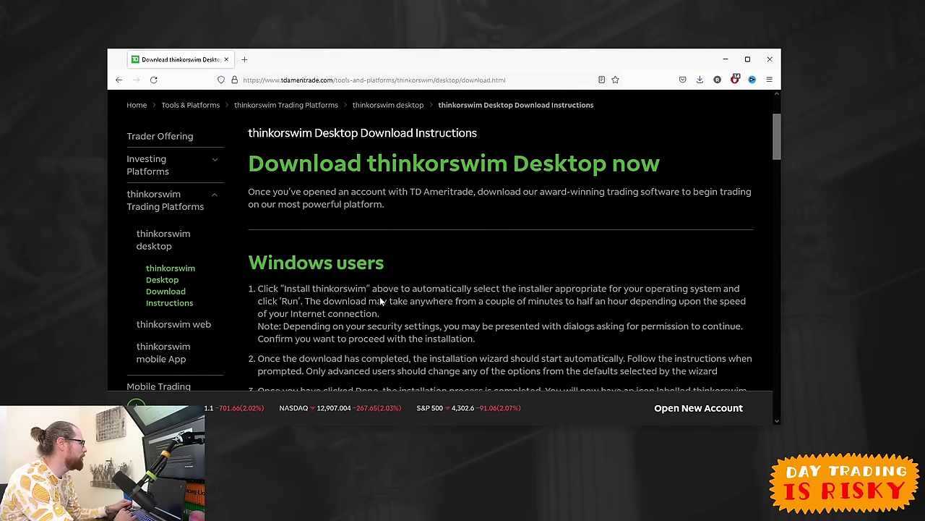
{"action": "scroll", "coordinate": [379, 296], "scroll_direction": "down", "scroll_amount": 3}
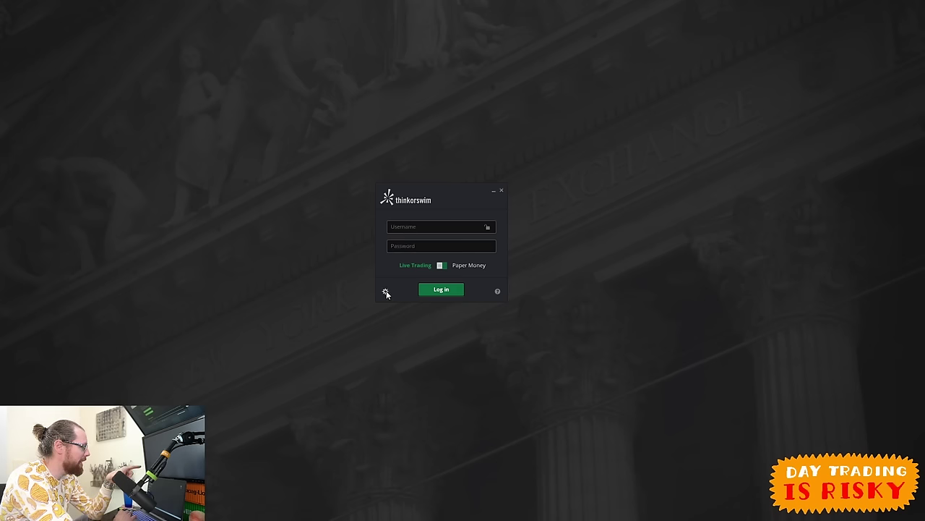
- In the login window's settings, set memory usage to 256 minimum and 4576 Mb maximum, then save
{"action": "left_click", "coordinate": [386, 292]}
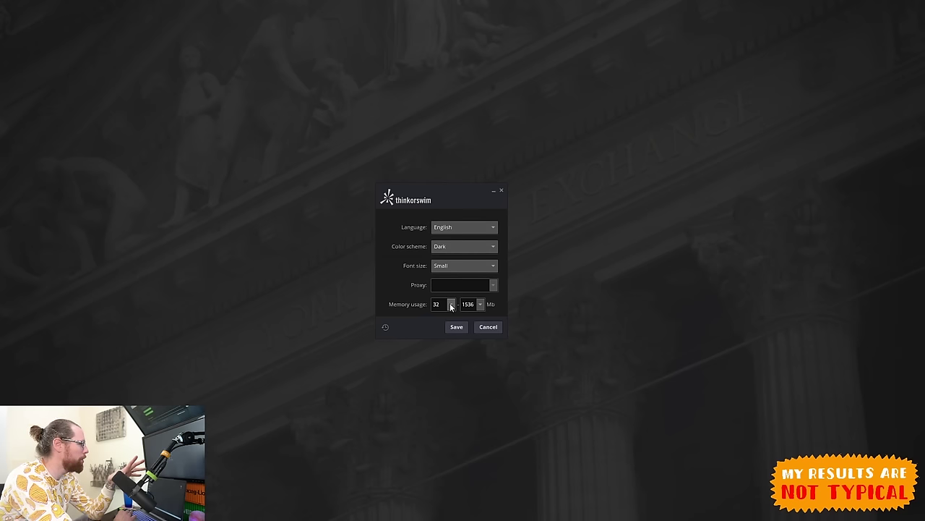
{"action": "left_click", "coordinate": [451, 304]}
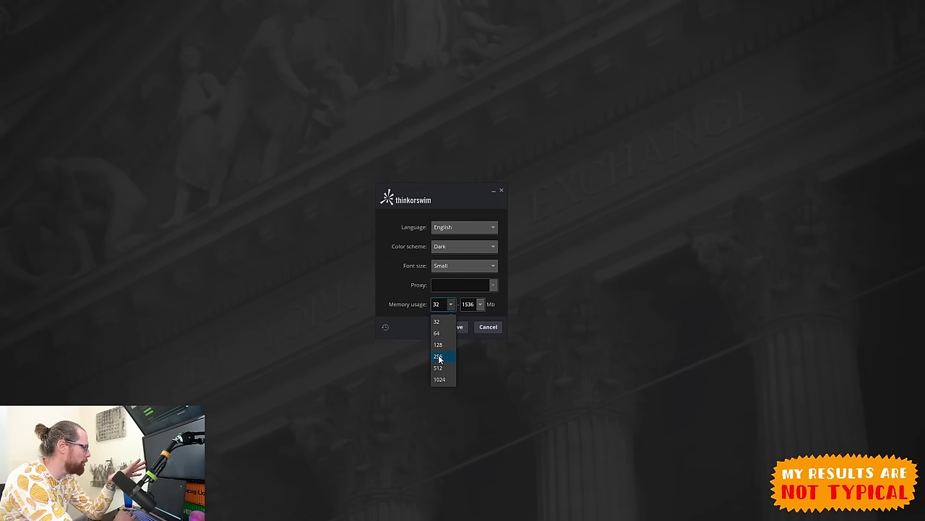
{"action": "left_click", "coordinate": [438, 356]}
{"action": "left_click", "coordinate": [480, 304]}
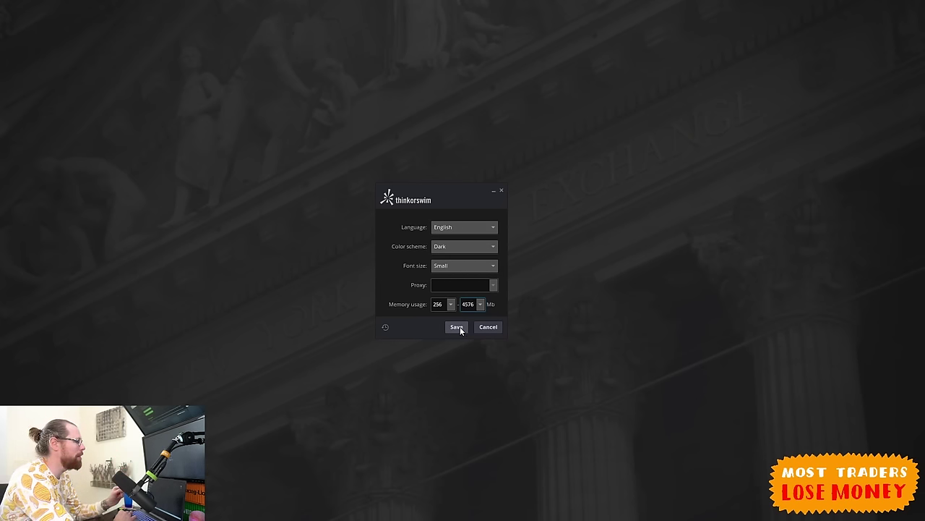
{"action": "left_click", "coordinate": [457, 327]}
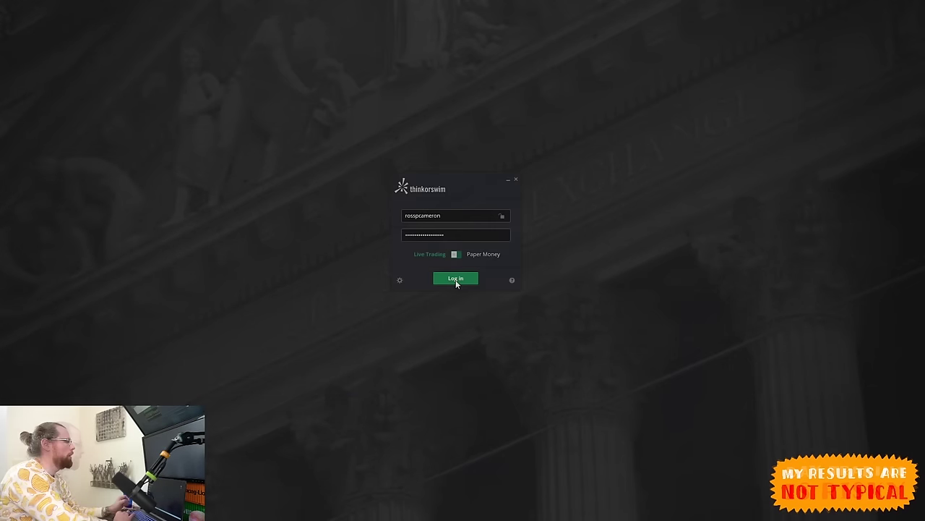
- Log in to the live account, then open and cancel the Open Shared Item dialog
{"action": "left_click", "coordinate": [455, 279]}
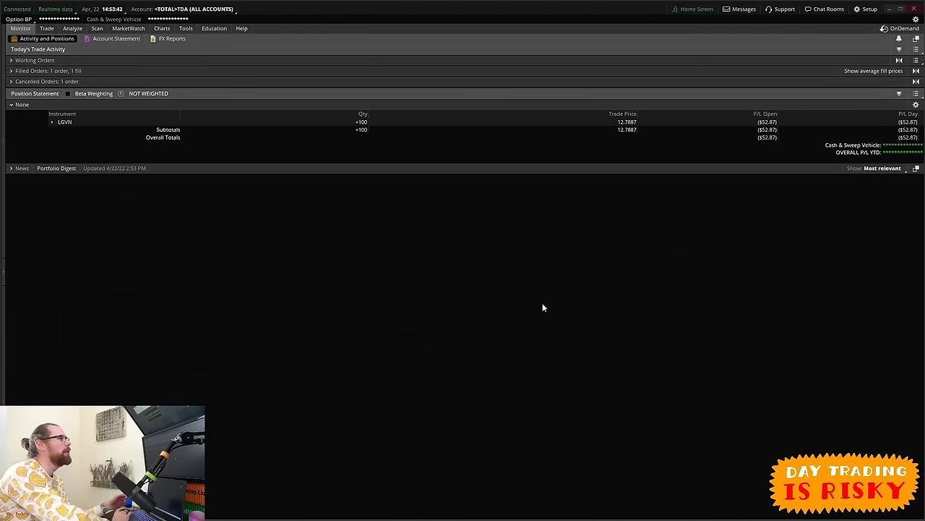
{"action": "left_click", "coordinate": [871, 12]}
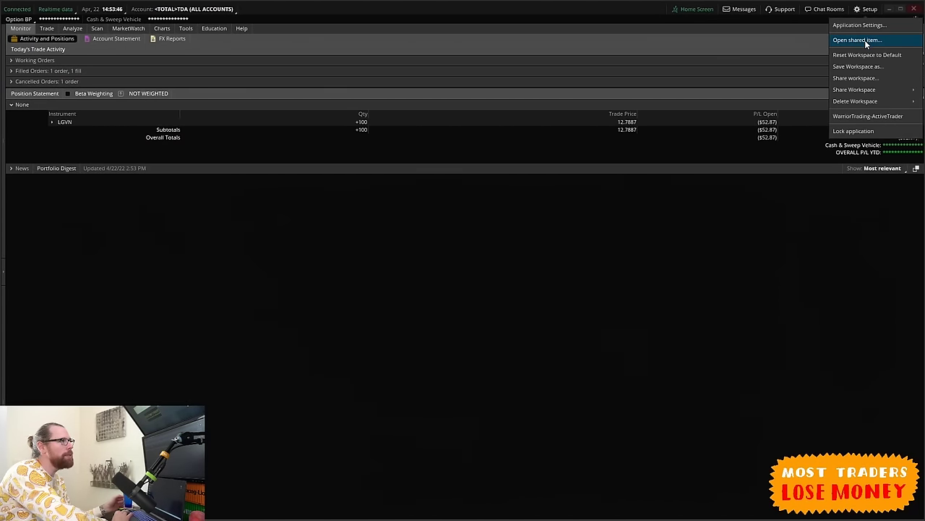
{"action": "left_click", "coordinate": [858, 40]}
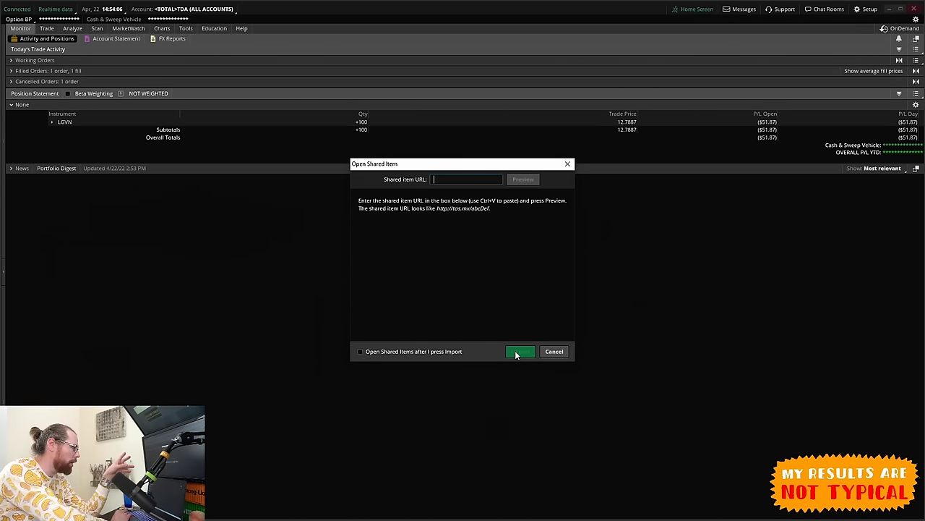
{"action": "left_click", "coordinate": [553, 351]}
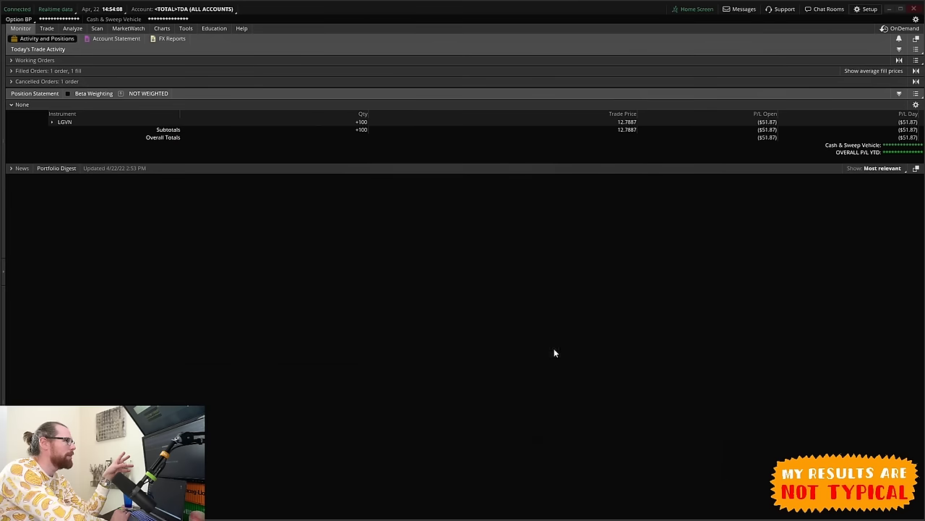
- Load the WarriorTrading-ActiveTrader workspace and show the Active Trader page
{"action": "left_click", "coordinate": [869, 9]}
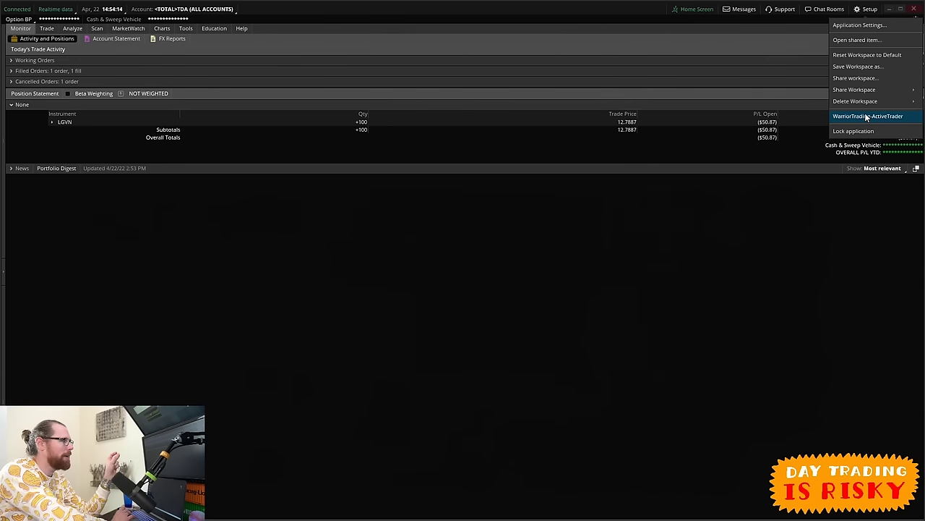
{"action": "left_click", "coordinate": [46, 28]}
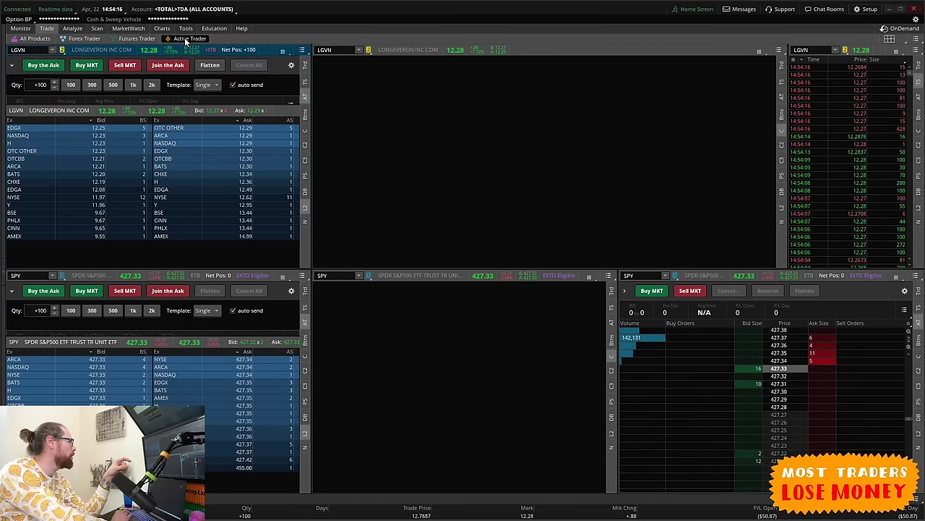
{"action": "left_click", "coordinate": [187, 39]}
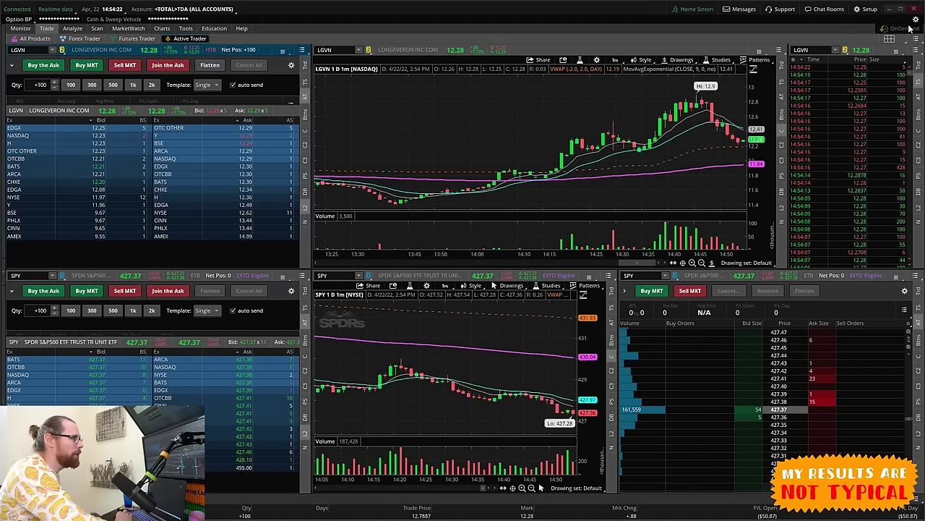
- Change the Active Trader grid to a three-column layout with empty right-hand cells
{"action": "left_click", "coordinate": [890, 39]}
{"action": "left_click", "coordinate": [851, 71]}
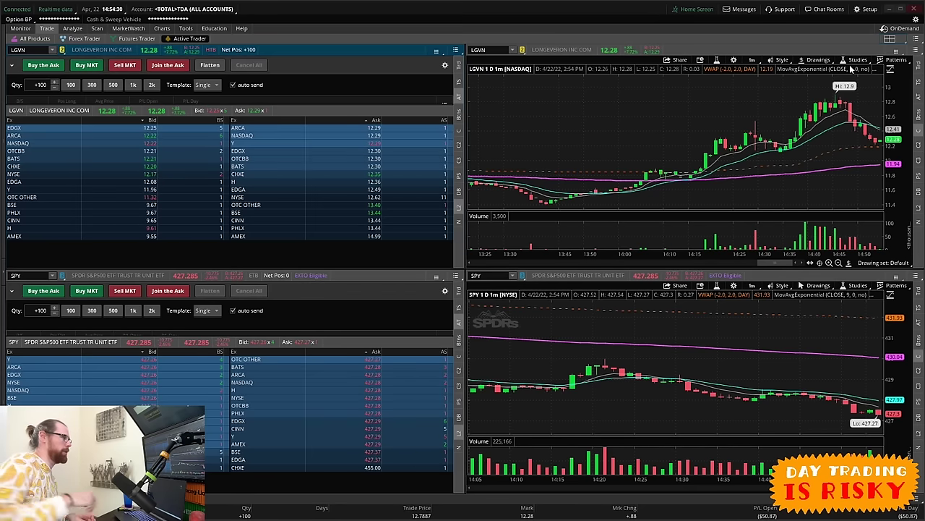
{"action": "left_click", "coordinate": [891, 40]}
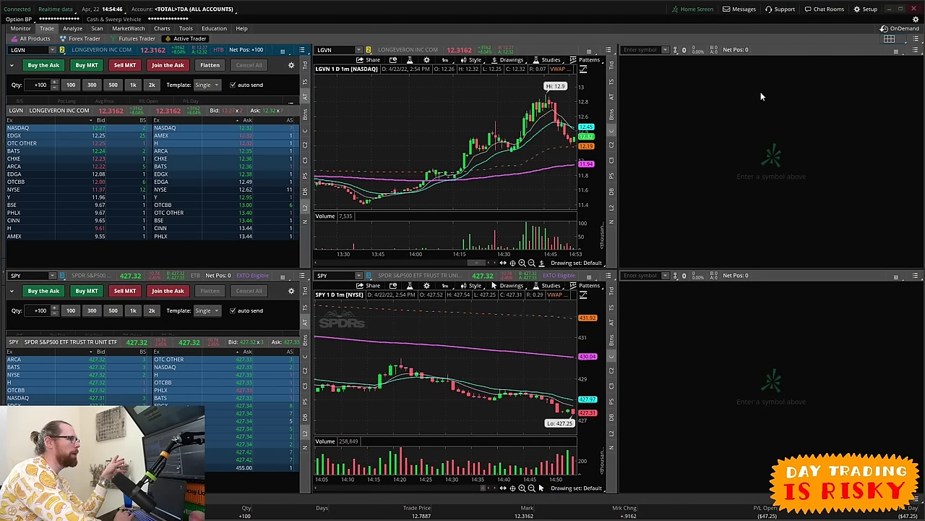
- Link the empty top-right cell to the LGVN color group and show time and sales there
{"action": "left_click", "coordinate": [889, 39]}
{"action": "left_click", "coordinate": [772, 115]}
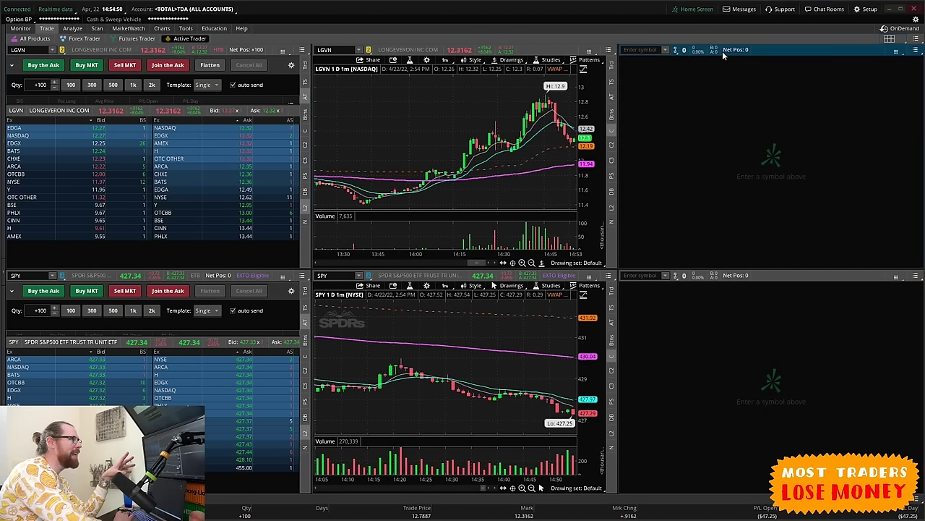
{"action": "left_click", "coordinate": [677, 50]}
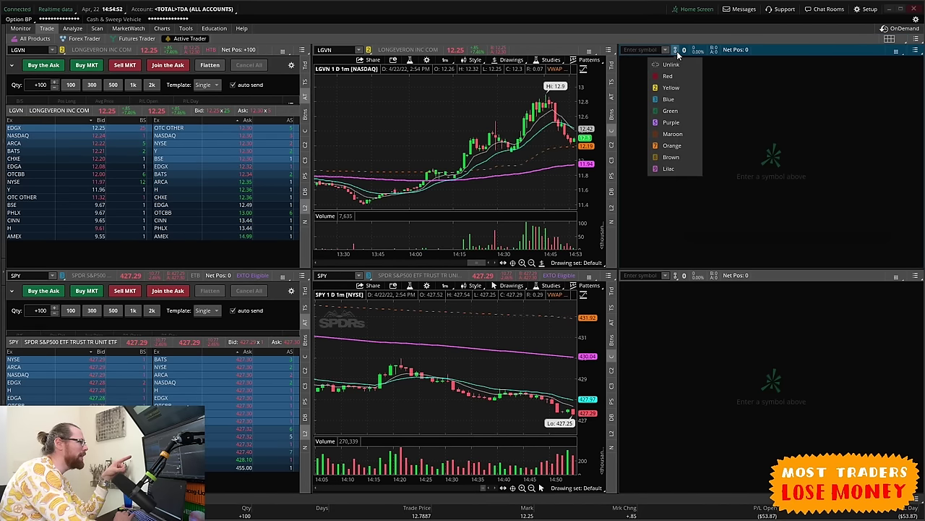
{"action": "left_click", "coordinate": [671, 94]}
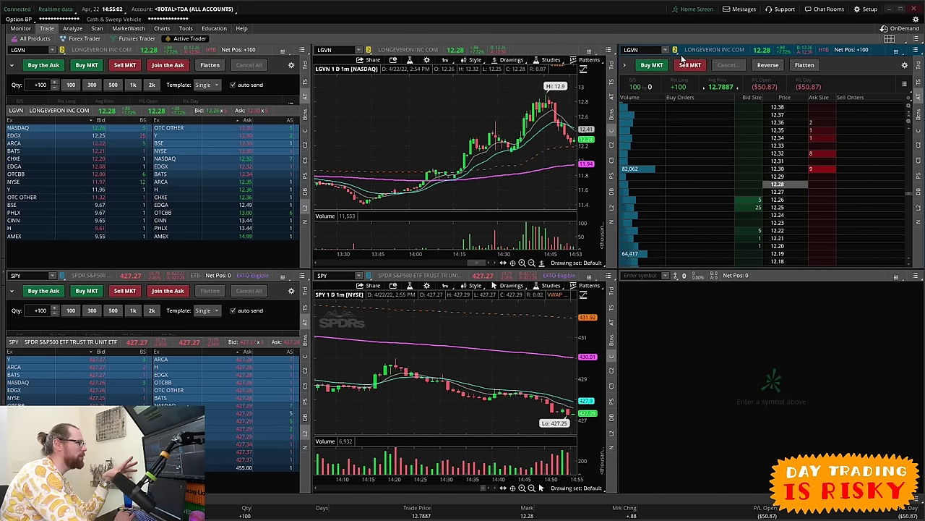
{"action": "left_click", "coordinate": [918, 82]}
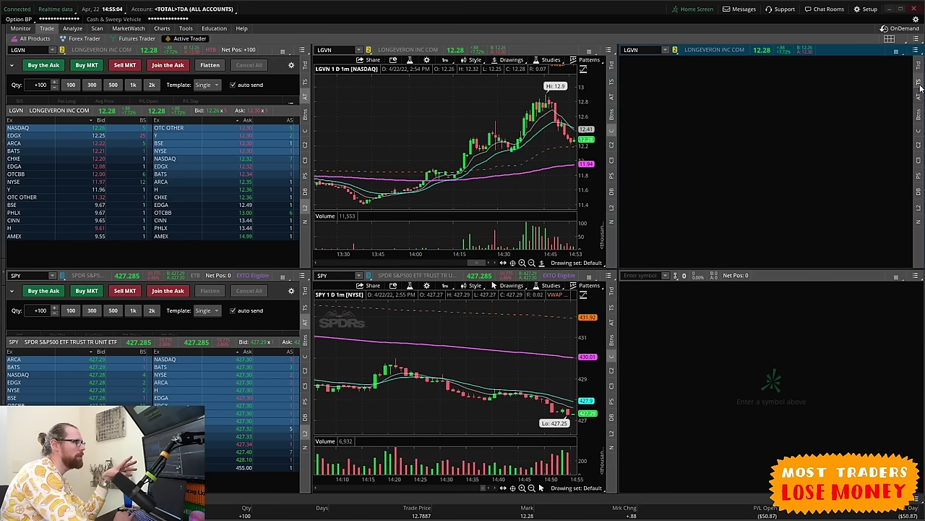
- Re-enter LGVN in the top-left symbol box so linked panels track it, then switch to Chrome
{"action": "left_click", "coordinate": [30, 50]}
{"action": "type", "text": "SPY"}
{"action": "key", "text": "Return"}
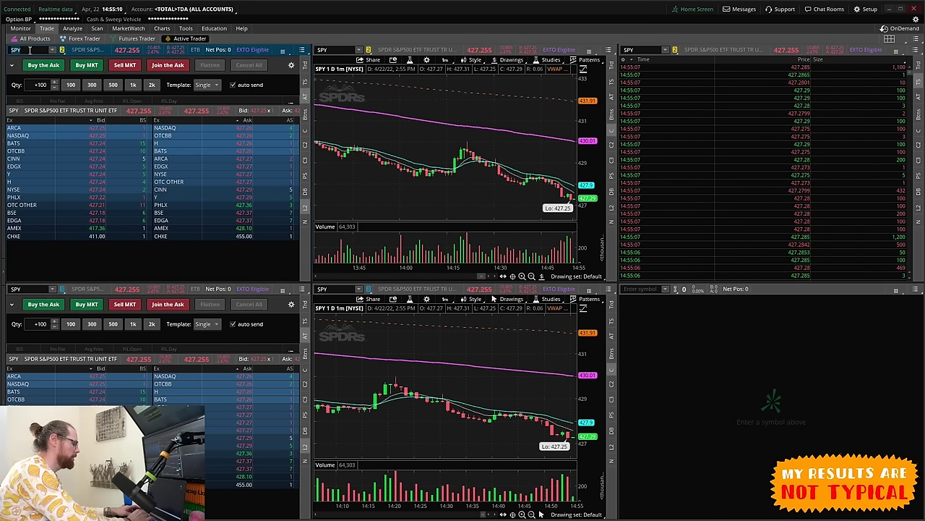
{"action": "left_click", "coordinate": [30, 50]}
{"action": "type", "text": "LVGN"}
{"action": "key", "text": "Return"}
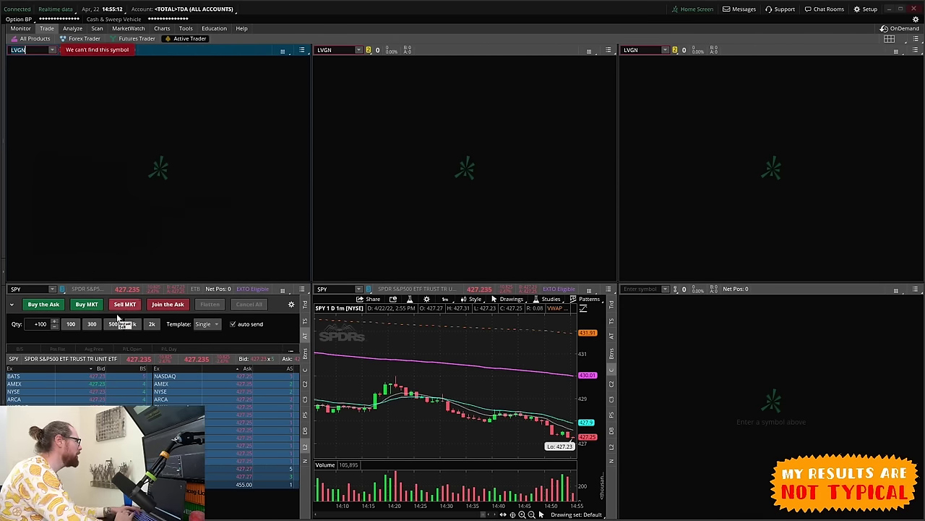
{"action": "type", "text": "LGVN"}
{"action": "key", "text": "Return"}
{"action": "key", "text": "alt+Tab"}
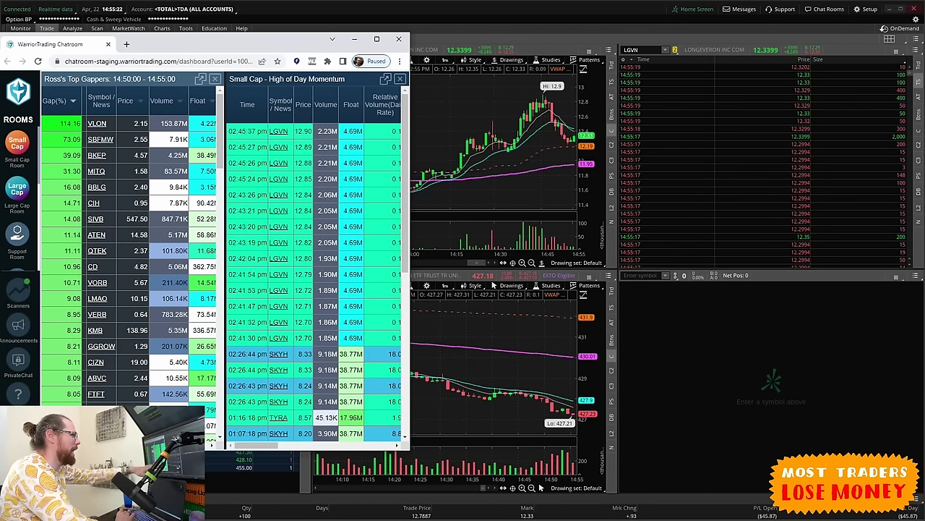
- Bring the thinkorswim window in front of the Chrome chatroom window
{"action": "left_click", "coordinate": [292, 8]}
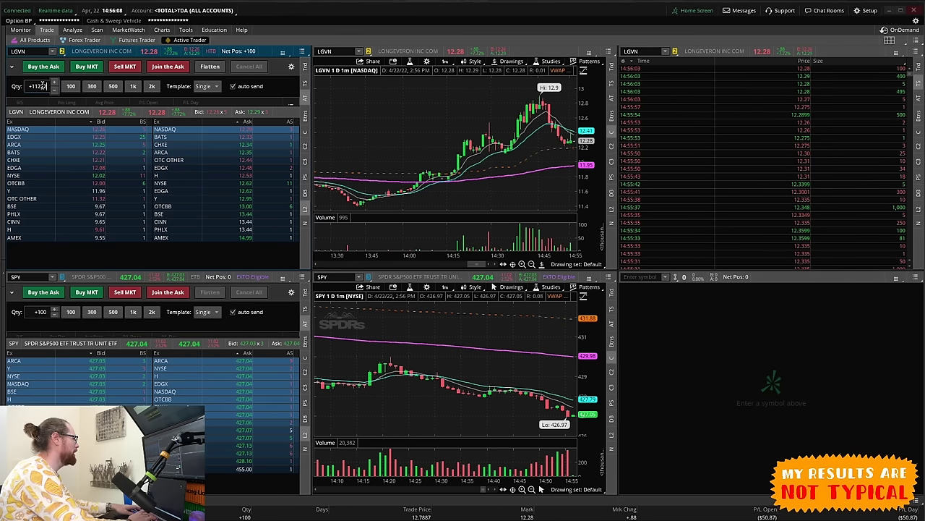
- Try a 10-share LGVN market buy and close the order confirmation without sending
{"action": "type", "text": "11"}
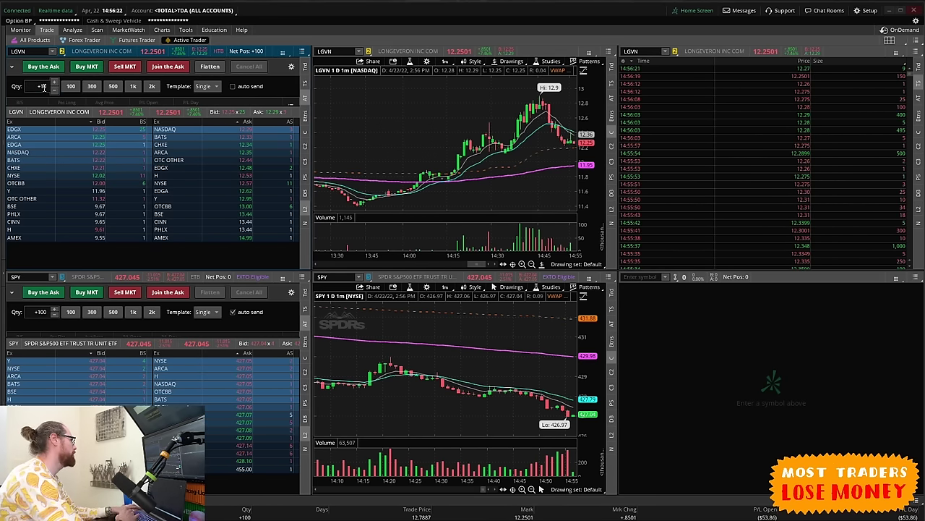
{"action": "left_click", "coordinate": [86, 68]}
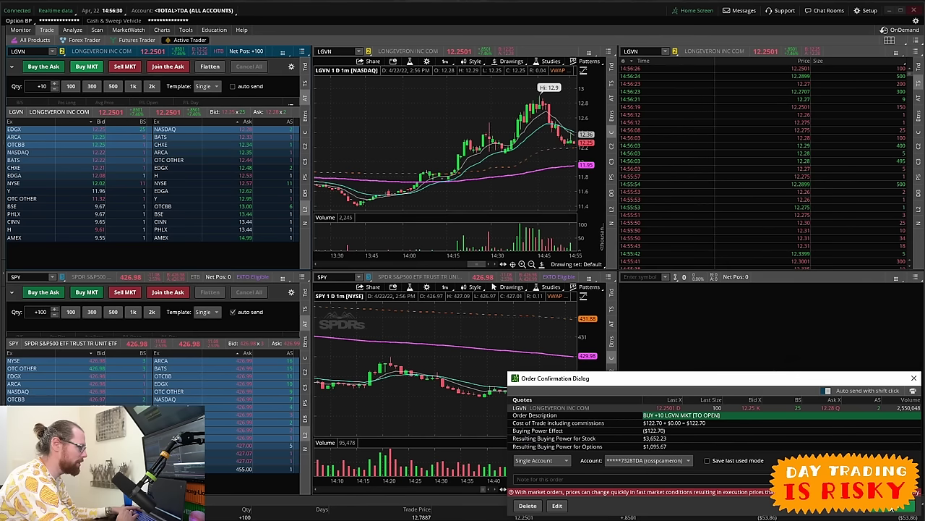
{"action": "left_click", "coordinate": [915, 378]}
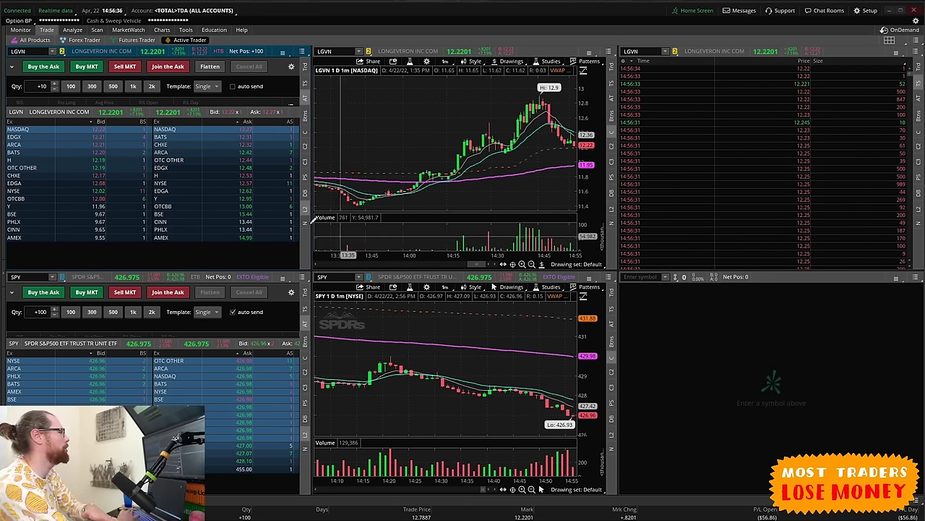
- Toggle auto send, set the LGVN quantity to 25, and cancel the staged limit buys
{"action": "left_click", "coordinate": [233, 86]}
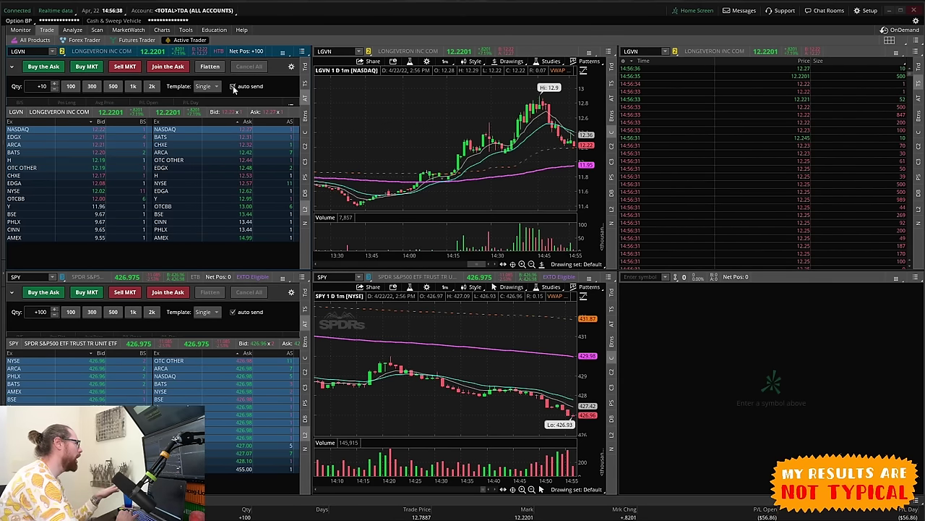
{"action": "left_click", "coordinate": [245, 159]}
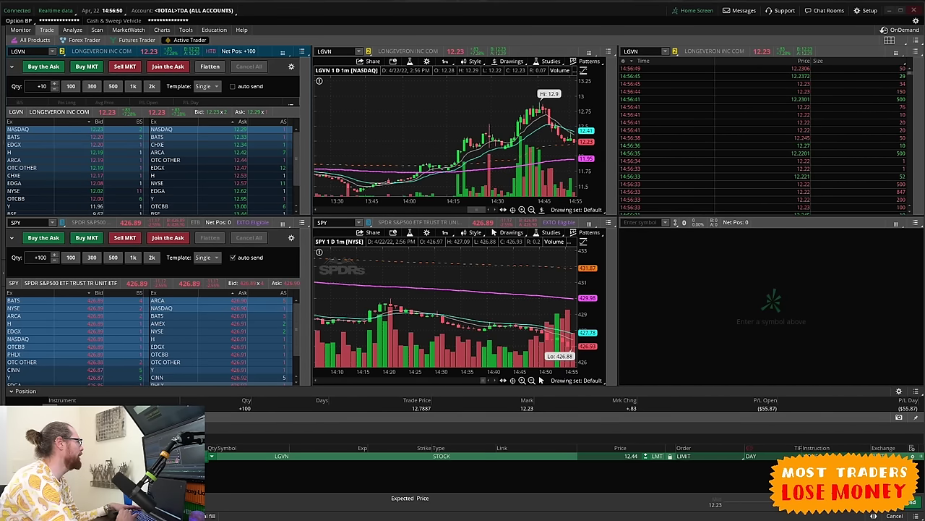
{"action": "key", "text": "Escape"}
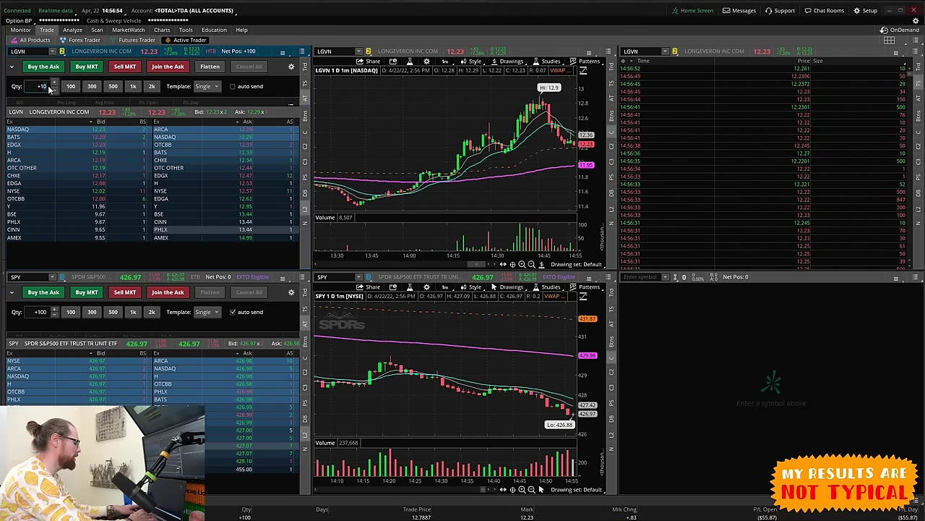
{"action": "key", "text": "Return"}
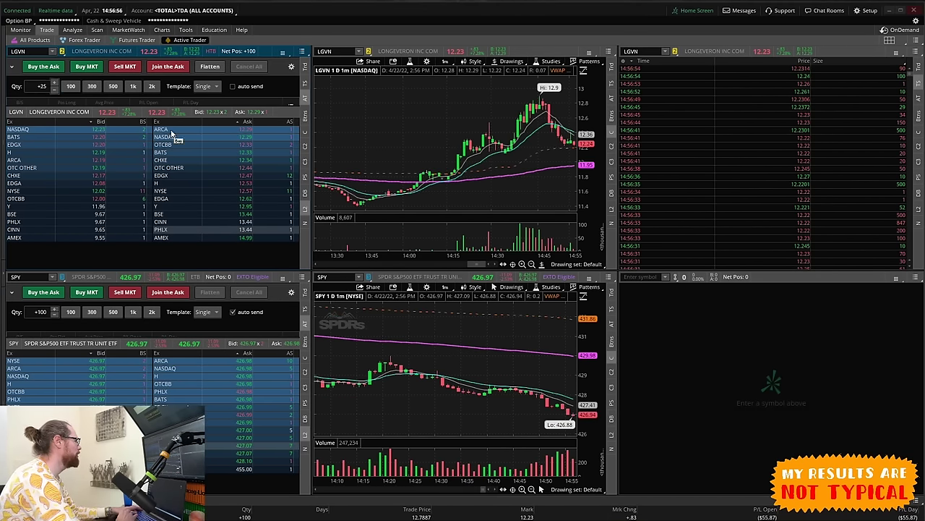
{"action": "left_click", "coordinate": [244, 153]}
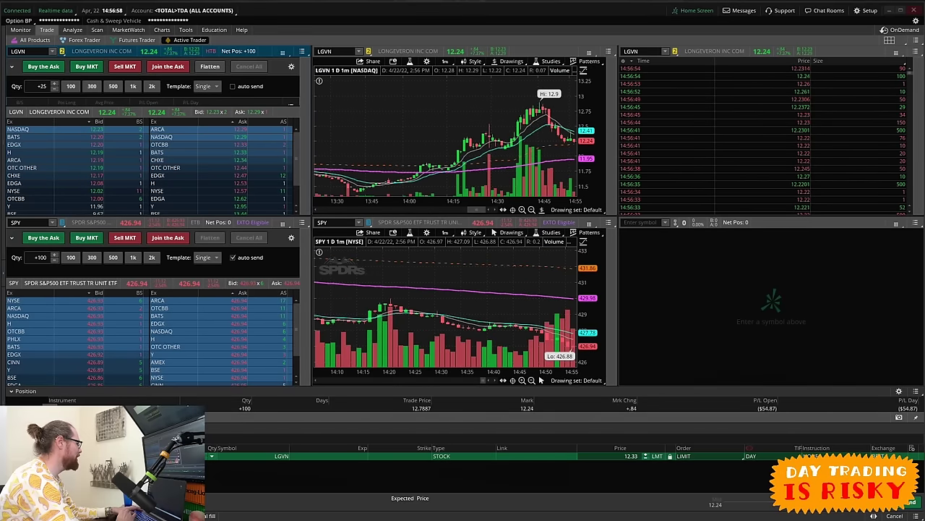
{"action": "key", "text": "Escape"}
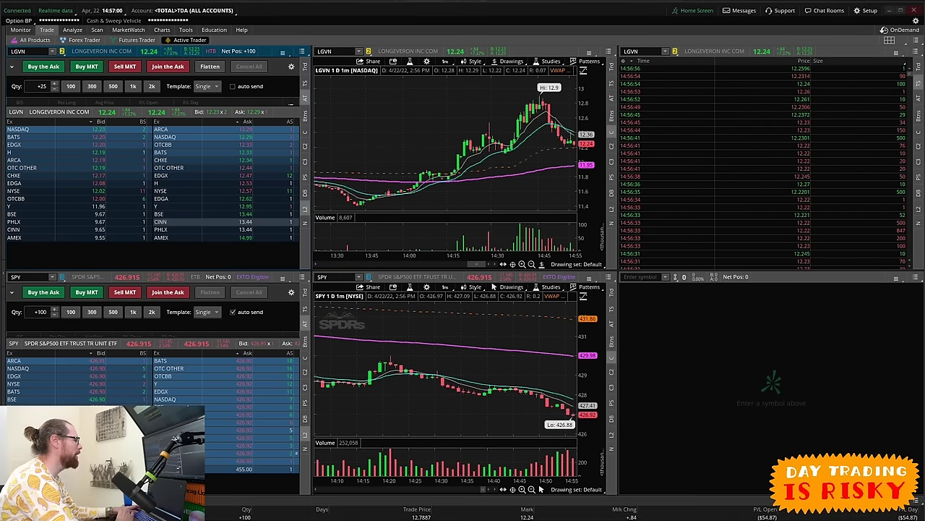
- In Application Settings, enter 1000 as the stock default order quantity and quantity increment
{"action": "left_click", "coordinate": [870, 11]}
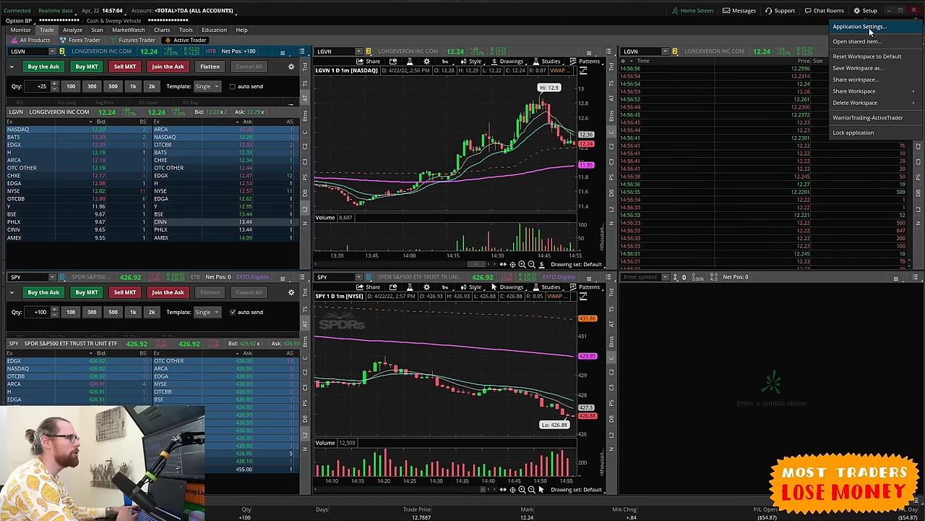
{"action": "left_click", "coordinate": [865, 26]}
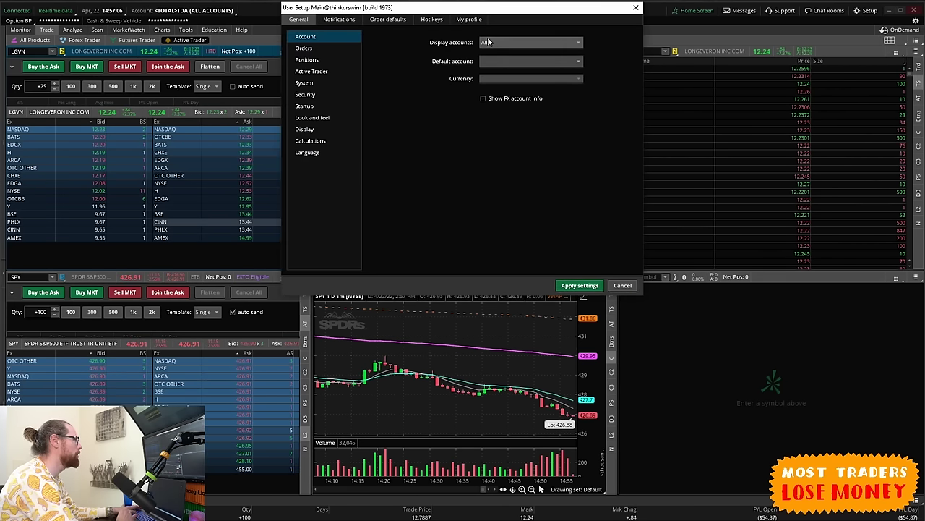
{"action": "left_click", "coordinate": [387, 20]}
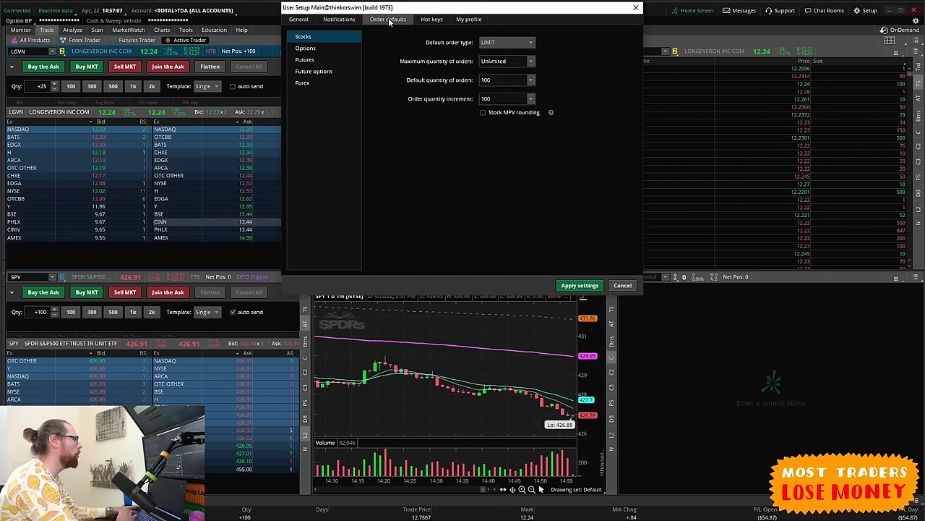
{"action": "left_click", "coordinate": [495, 79]}
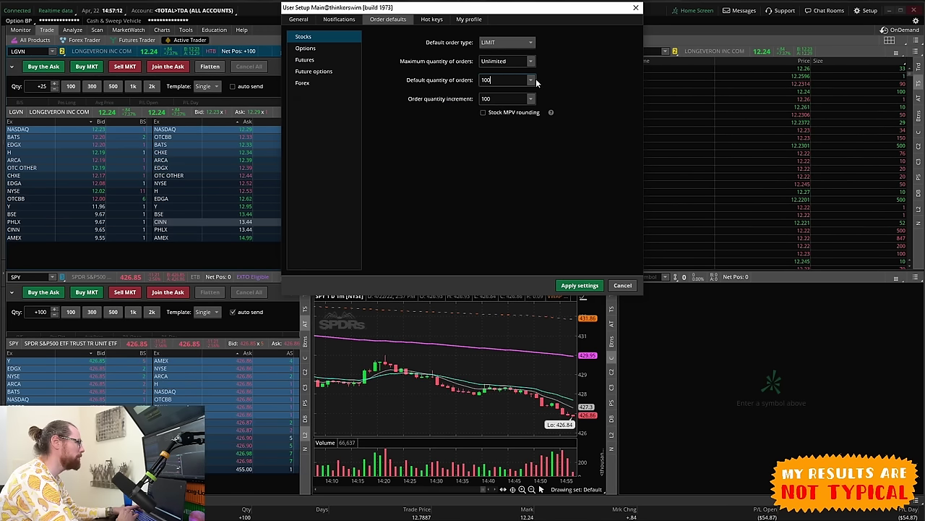
{"action": "type", "text": "0"}
{"action": "key", "text": "Tab"}
{"action": "type", "text": "0"}
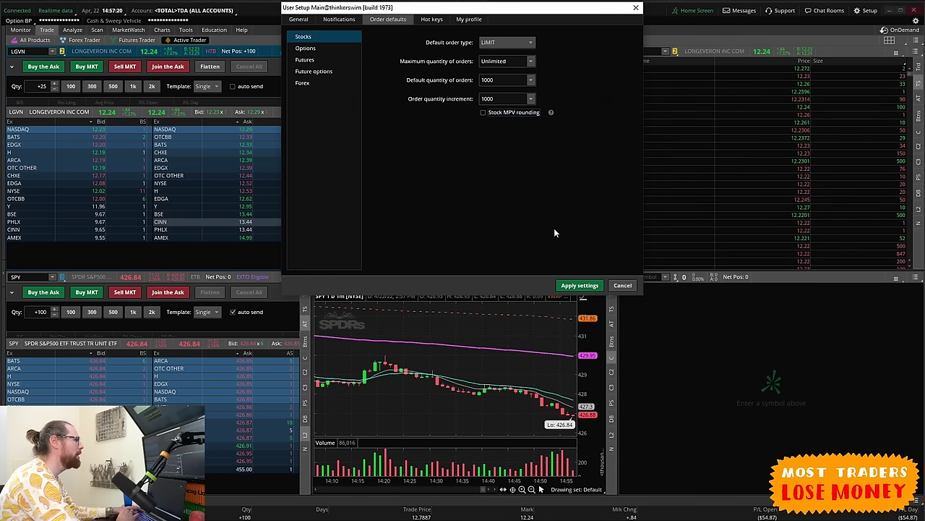
- Apply the new order defaults and discard a test LGVN limit buy
{"action": "left_click", "coordinate": [579, 284]}
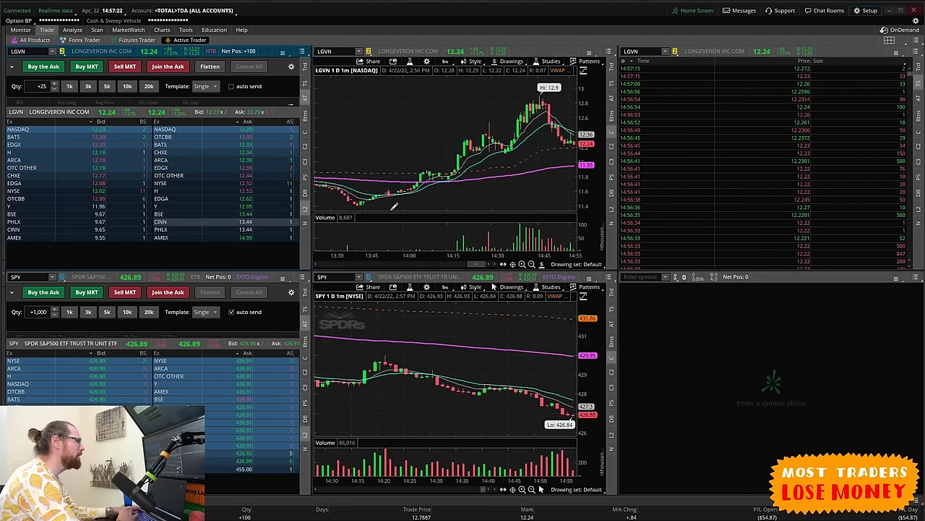
{"action": "left_click", "coordinate": [246, 157]}
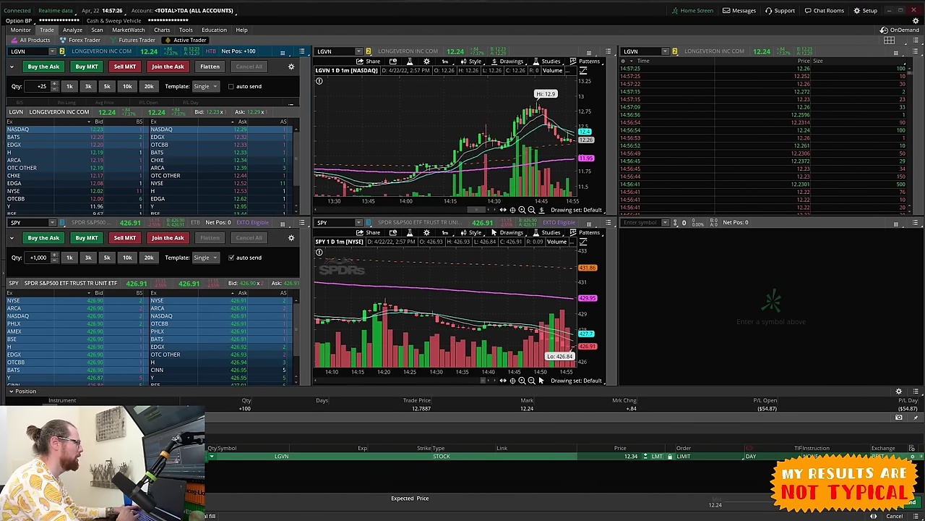
{"action": "key", "text": "Escape"}
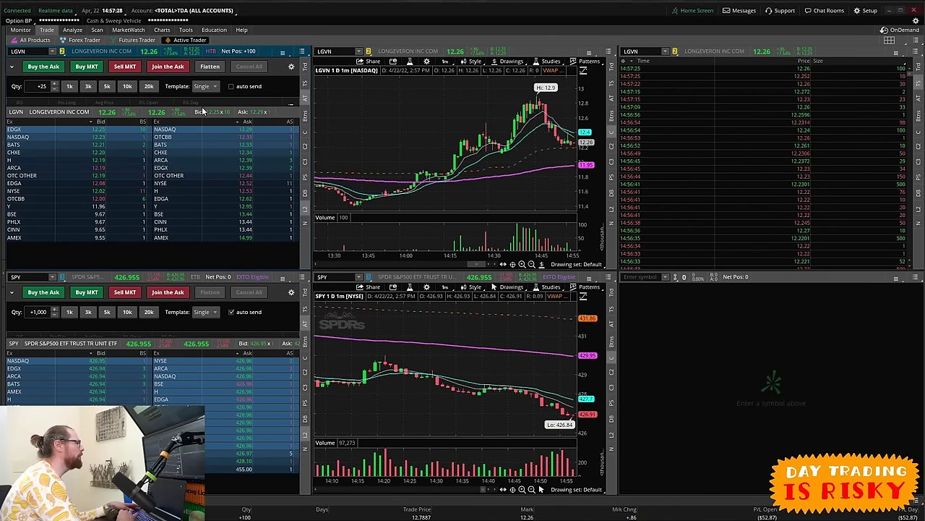
- Reveal the LGVN position row, enable auto send, and buy 1,000 LGVN shares at the ask
{"action": "left_click", "coordinate": [306, 209]}
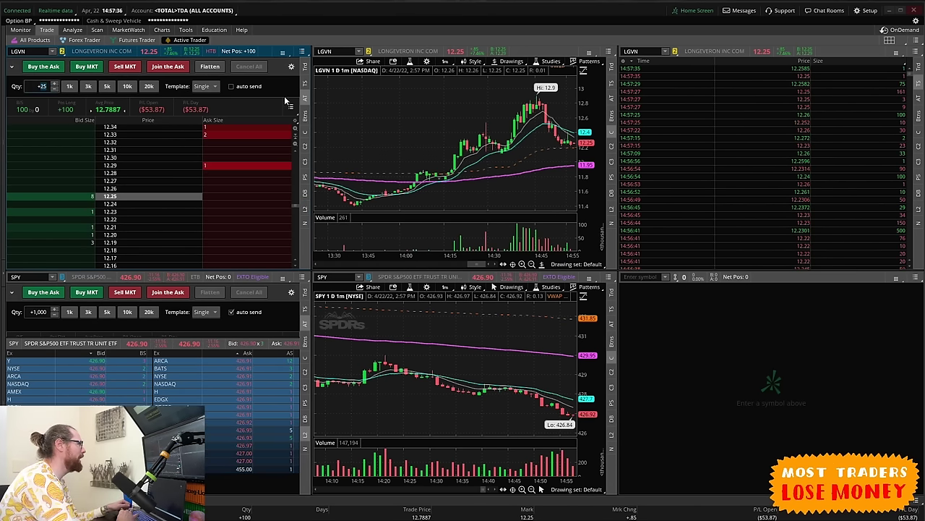
{"action": "left_click", "coordinate": [307, 100]}
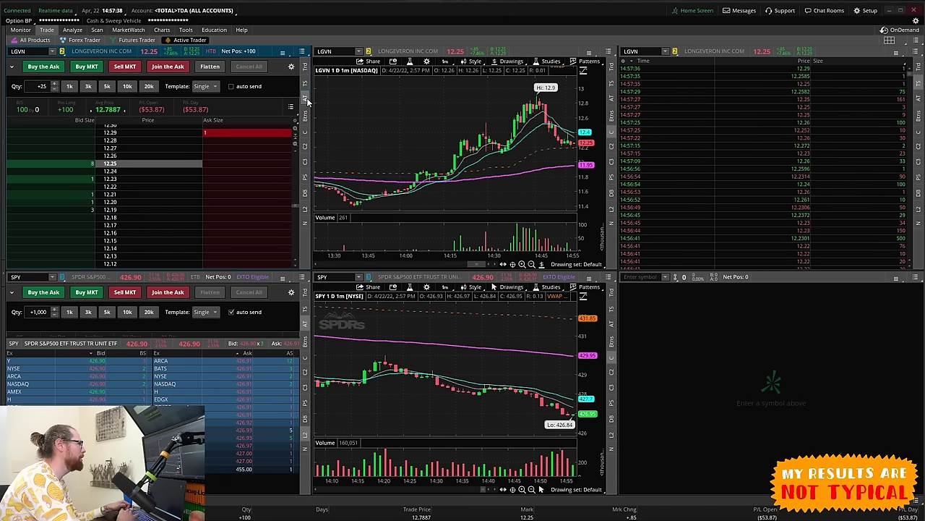
{"action": "left_click", "coordinate": [306, 210]}
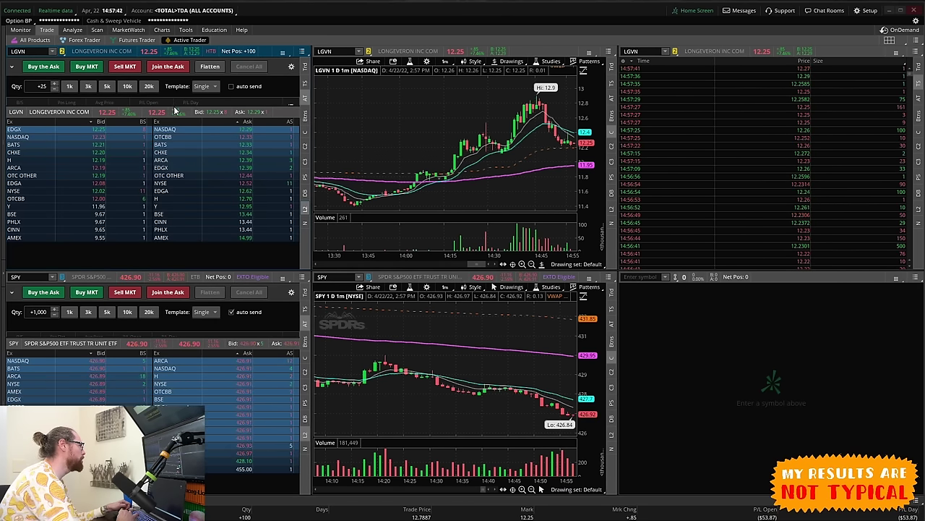
{"action": "left_click_drag", "start_coordinate": [173, 105], "coordinate": [173, 115]}
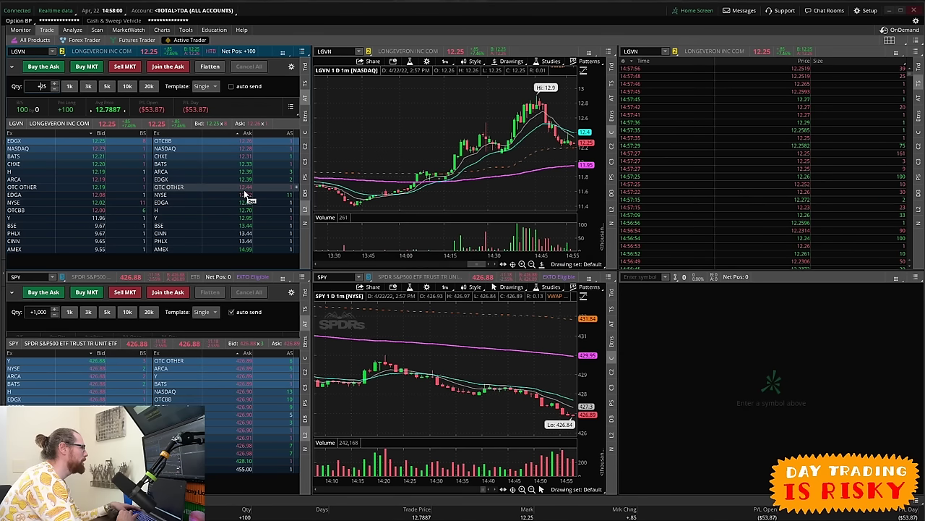
{"action": "left_click", "coordinate": [231, 87]}
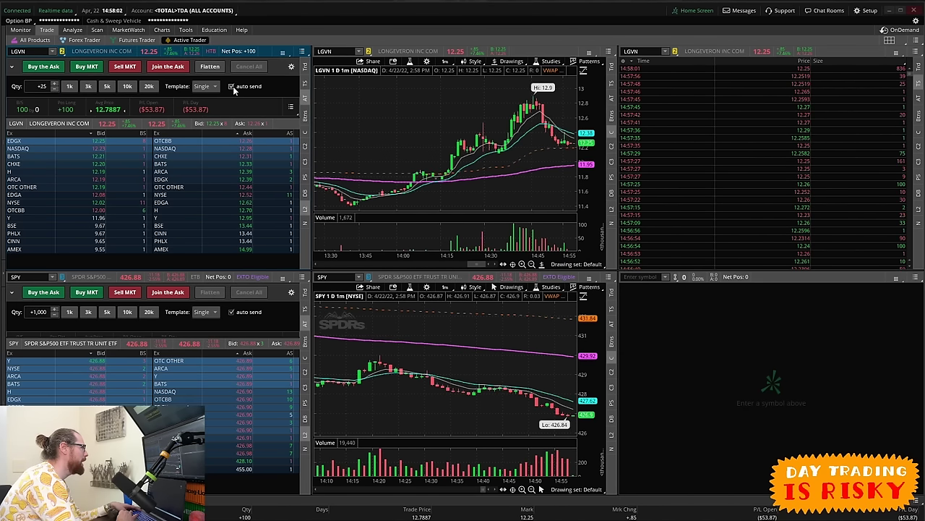
{"action": "left_click", "coordinate": [247, 190]}
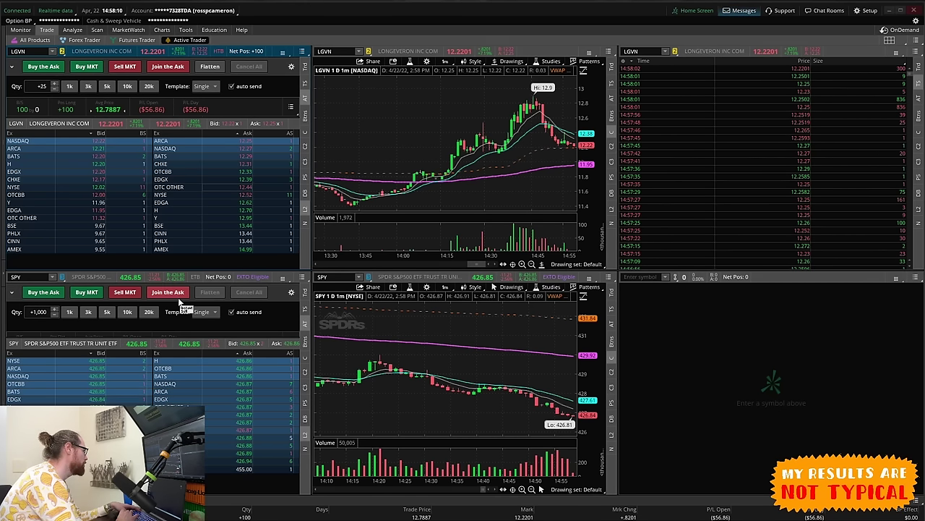
{"action": "left_click", "coordinate": [21, 31]}
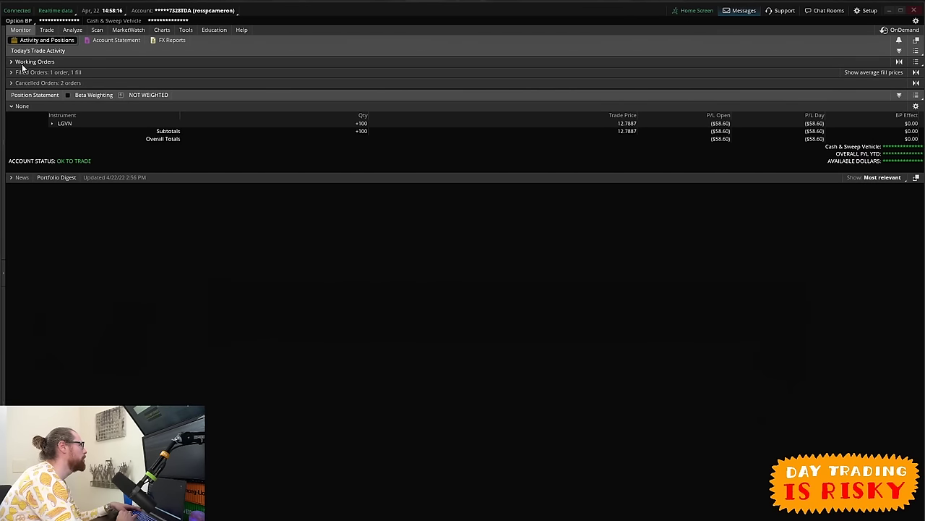
{"action": "left_click", "coordinate": [23, 62]}
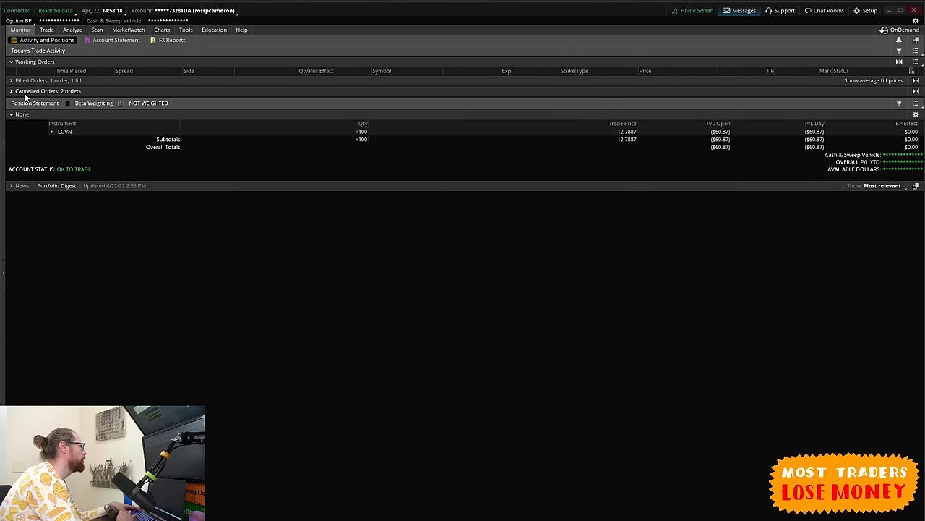
{"action": "left_click", "coordinate": [26, 92]}
{"action": "left_click", "coordinate": [26, 81]}
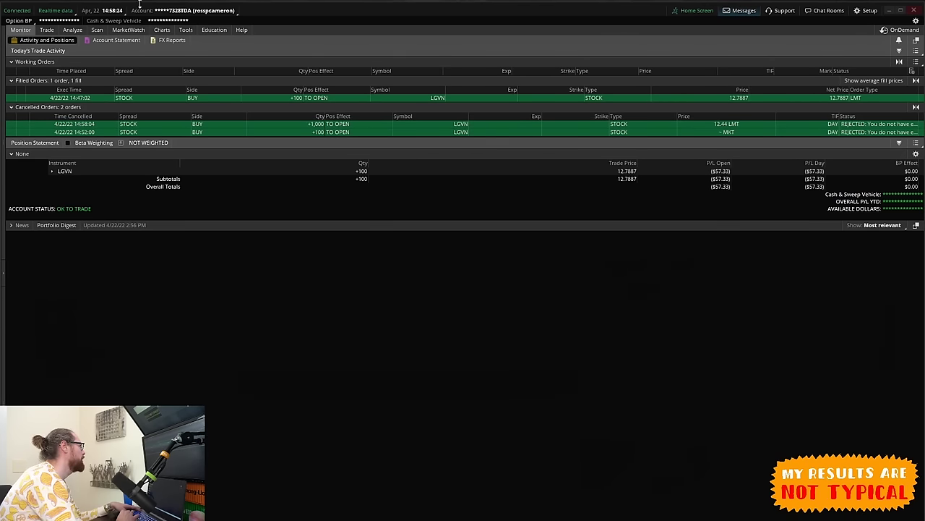
{"action": "left_click", "coordinate": [47, 29]}
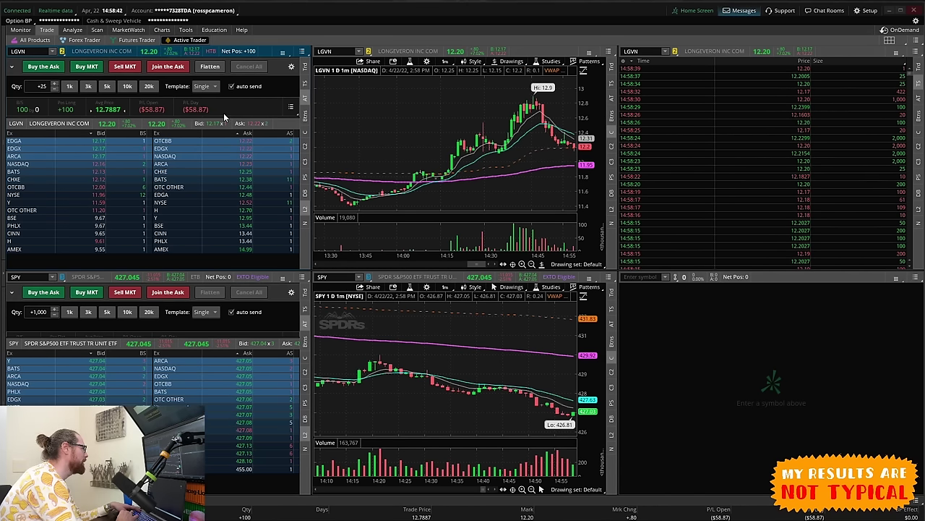
- Enlarge the LGVN ladder, set quantity to 100, cancel the working sell, and sell-limit at 12.28
{"action": "left_click_drag", "start_coordinate": [222, 115], "coordinate": [211, 271]}
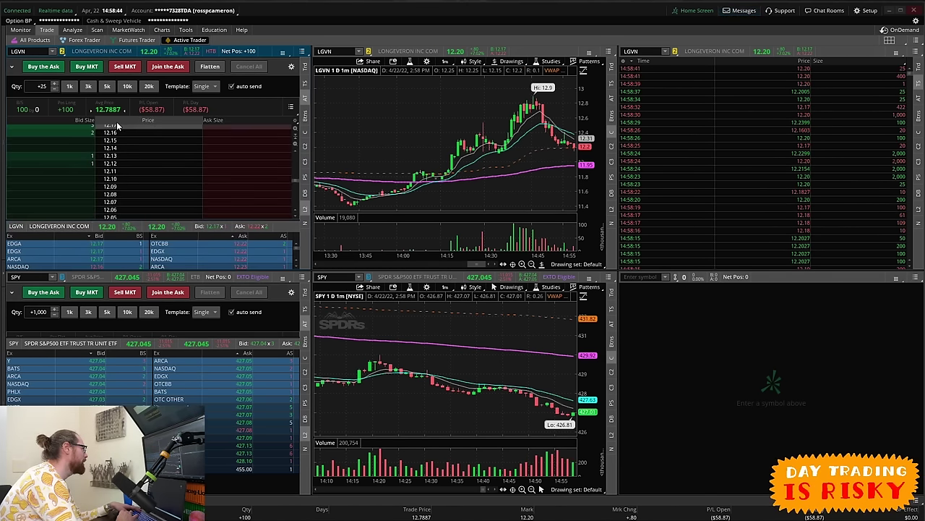
{"action": "left_click", "coordinate": [65, 109]}
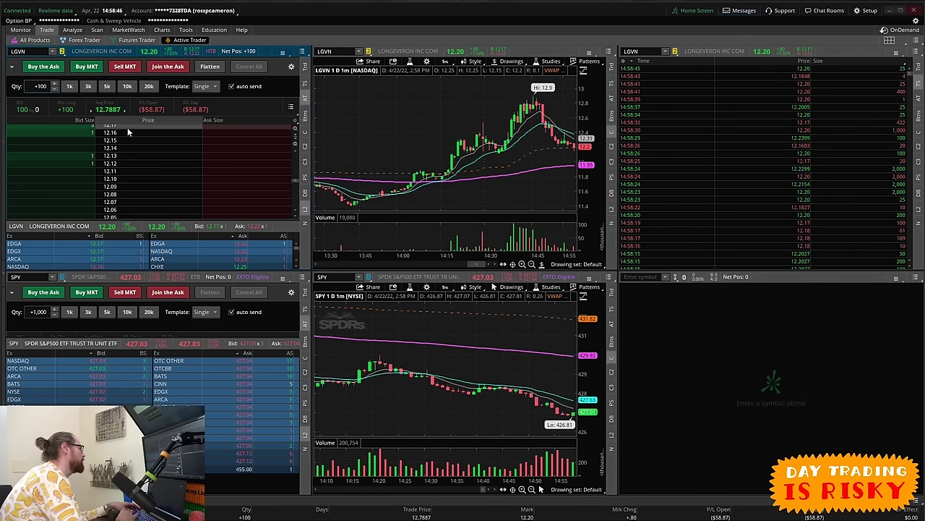
{"action": "scroll", "coordinate": [241, 152], "scroll_direction": "up", "scroll_amount": 3}
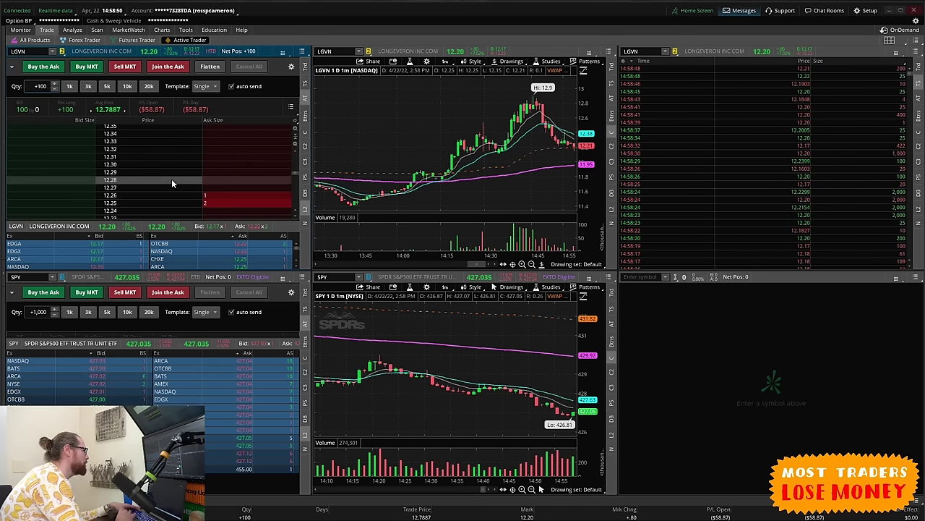
{"action": "scroll", "coordinate": [171, 179], "scroll_direction": "up", "scroll_amount": 9}
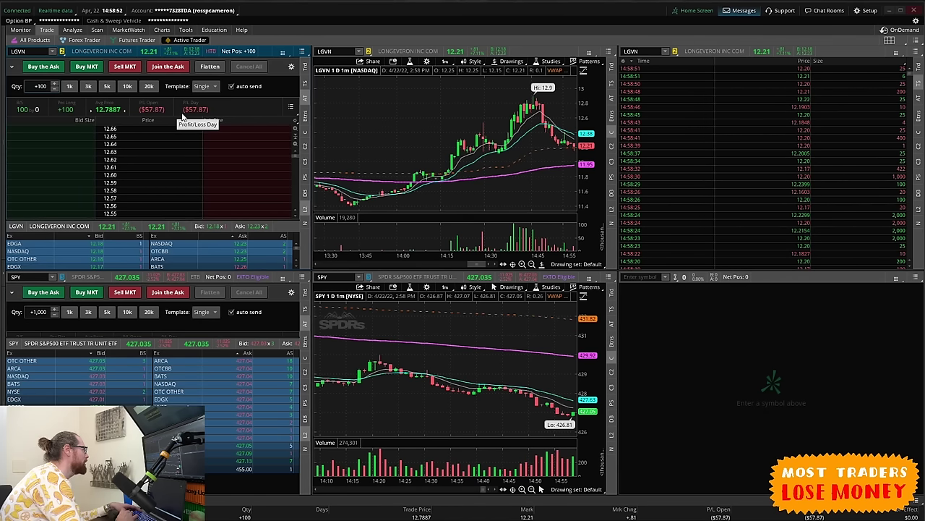
{"action": "scroll", "coordinate": [230, 152], "scroll_direction": "up", "scroll_amount": 6}
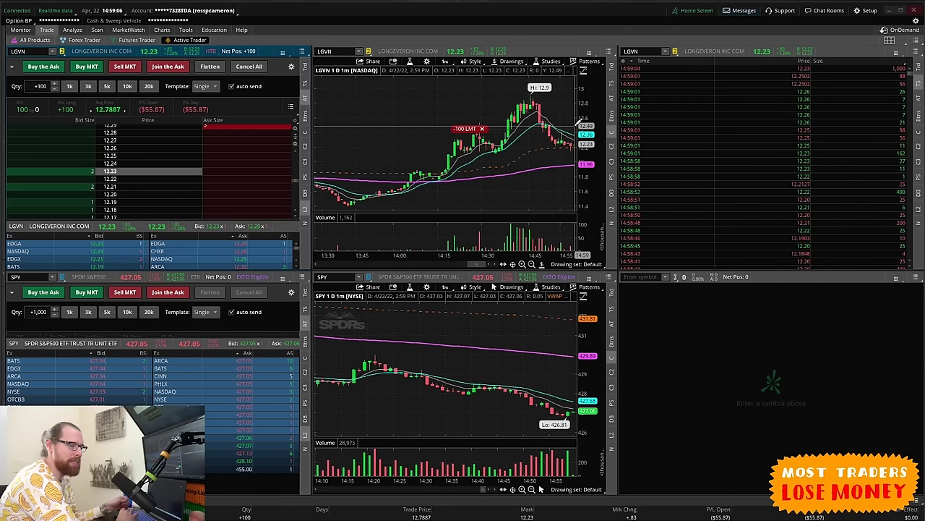
{"action": "left_click", "coordinate": [482, 129]}
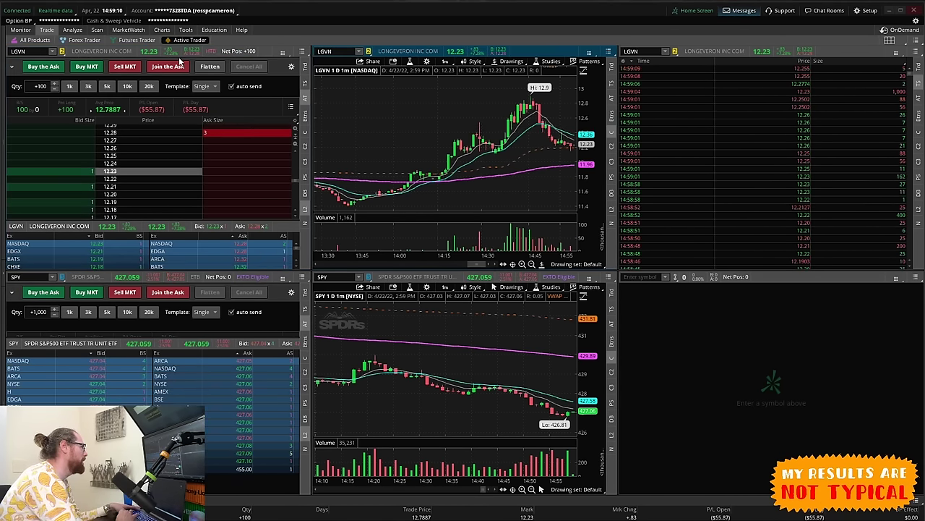
{"action": "left_click", "coordinate": [175, 69]}
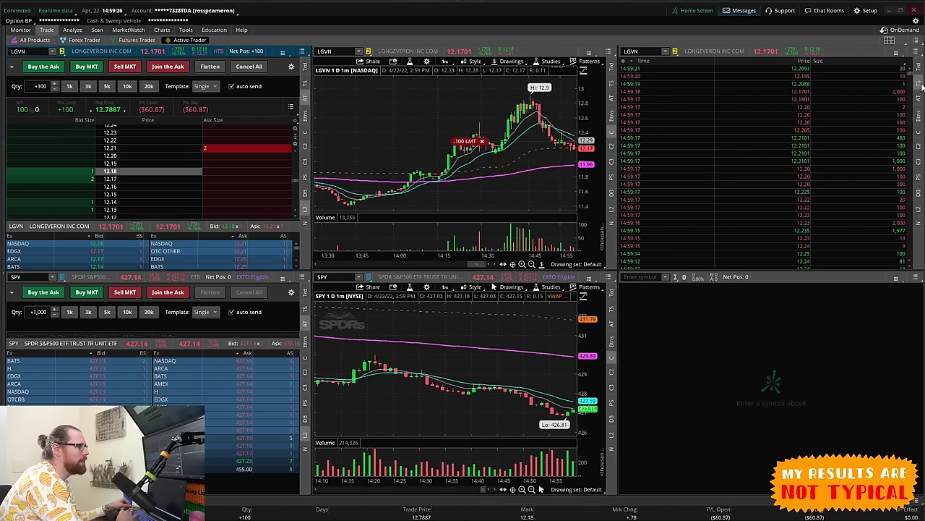
- Clear the Time & Sales panel and change the workspace layout to 3 columns by 2 rows
{"action": "left_click", "coordinate": [920, 85]}
{"action": "left_click", "coordinate": [889, 41]}
{"action": "left_click", "coordinate": [851, 69]}
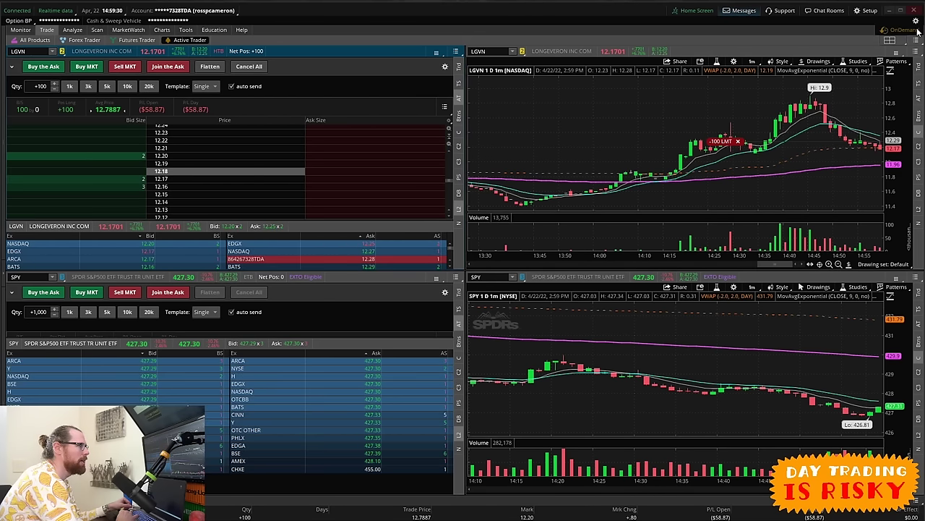
{"action": "left_click", "coordinate": [889, 41]}
{"action": "left_click", "coordinate": [863, 65]}
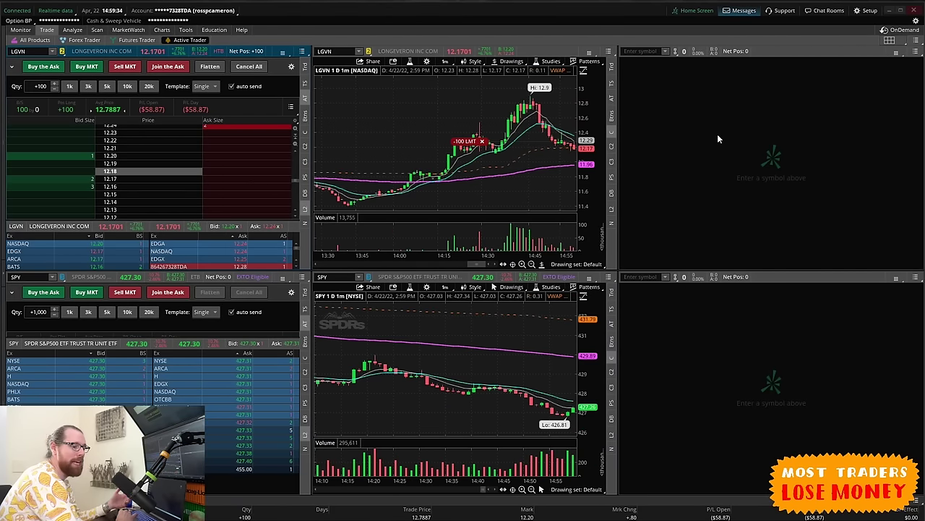
{"action": "left_click", "coordinate": [889, 41]}
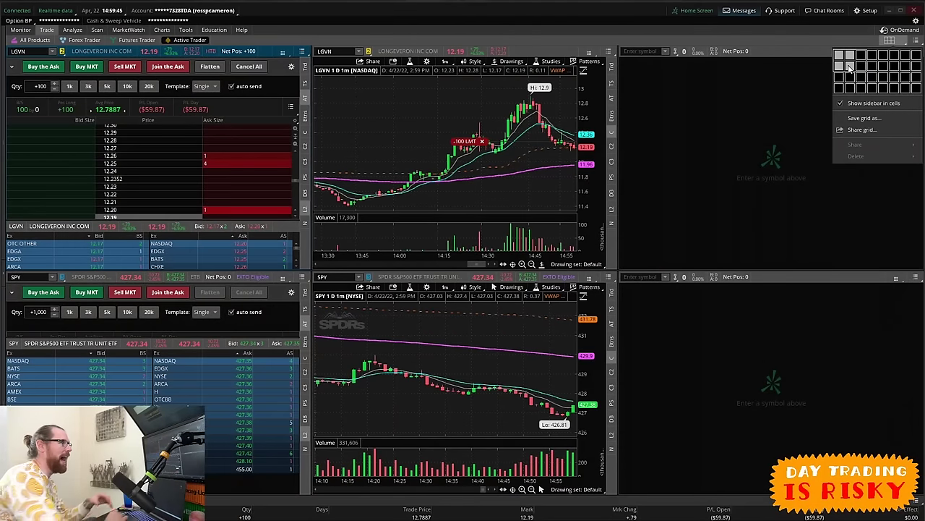
- In Application Settings Hot keys, collapse General, keep the Active Trader hotkeys, and apply
{"action": "left_click", "coordinate": [862, 12]}
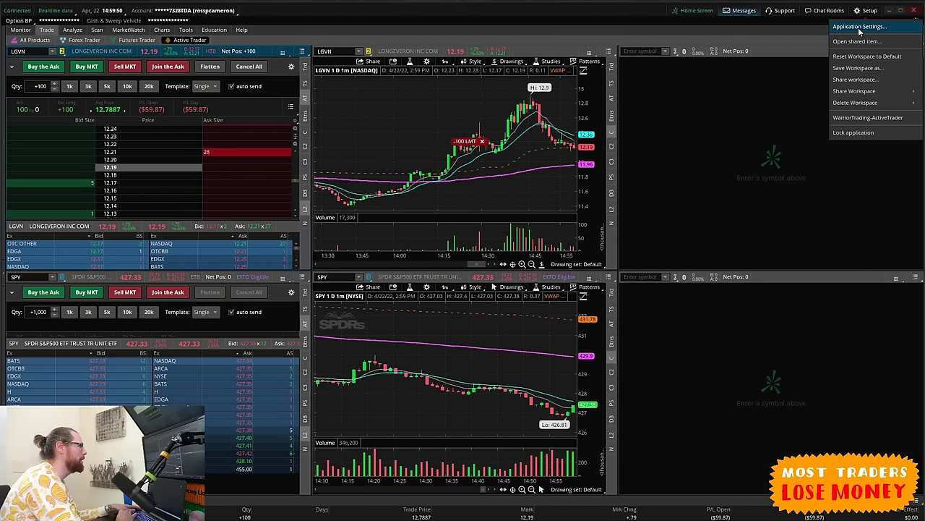
{"action": "left_click", "coordinate": [859, 28]}
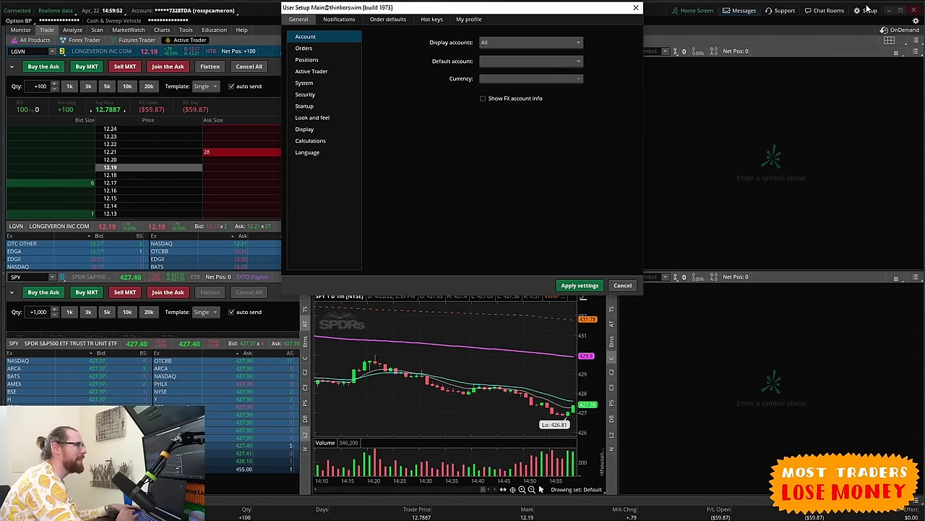
{"action": "left_click", "coordinate": [432, 20]}
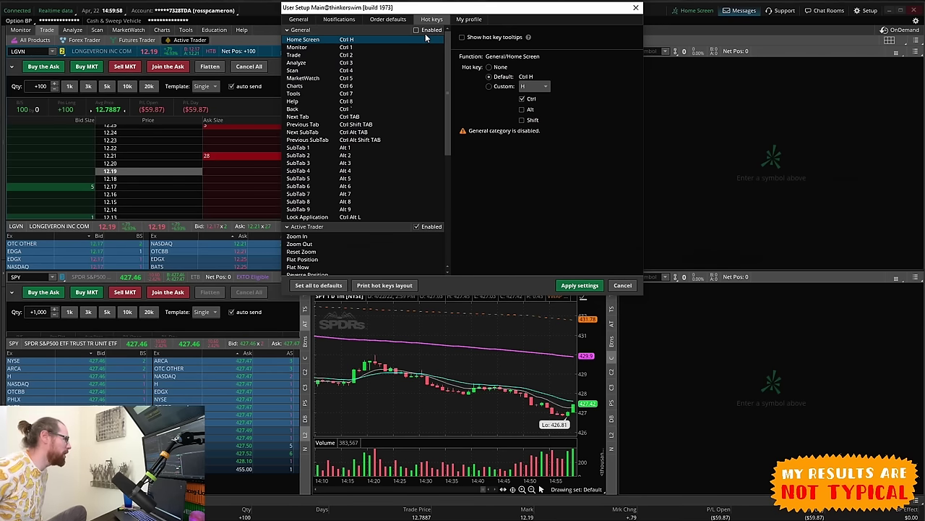
{"action": "left_click", "coordinate": [287, 29]}
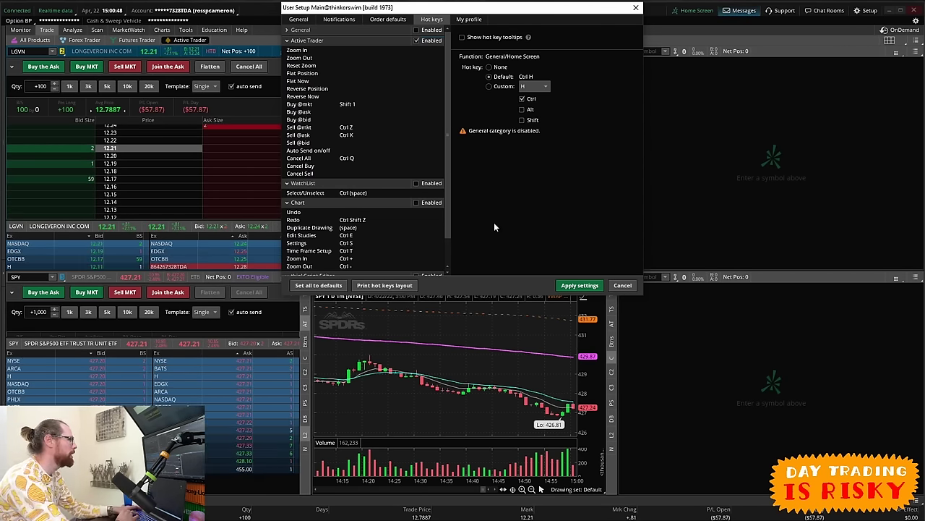
{"action": "left_click", "coordinate": [579, 285]}
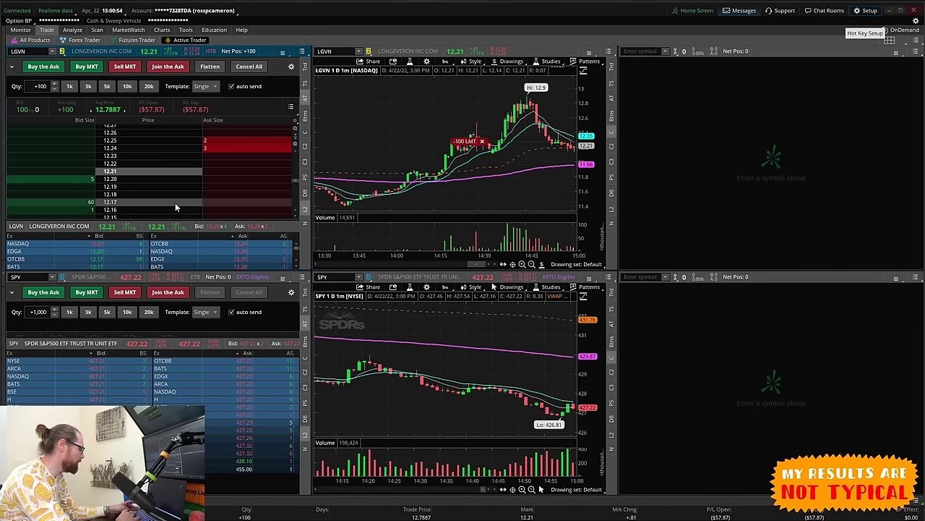
- Cancel the LGVN sell via Escape, place a 100-share sell limit at 12.24, then cancel it
{"action": "key", "text": "Escape"}
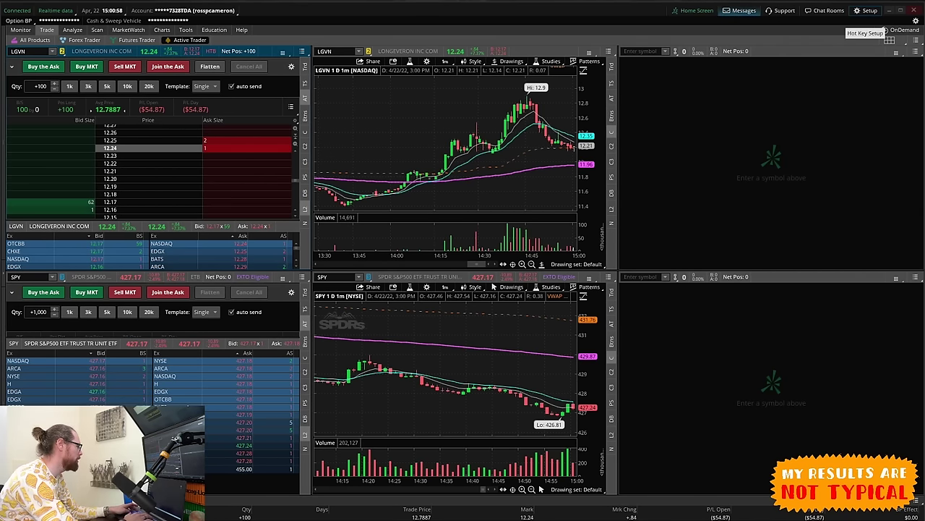
{"action": "key", "text": "s"}
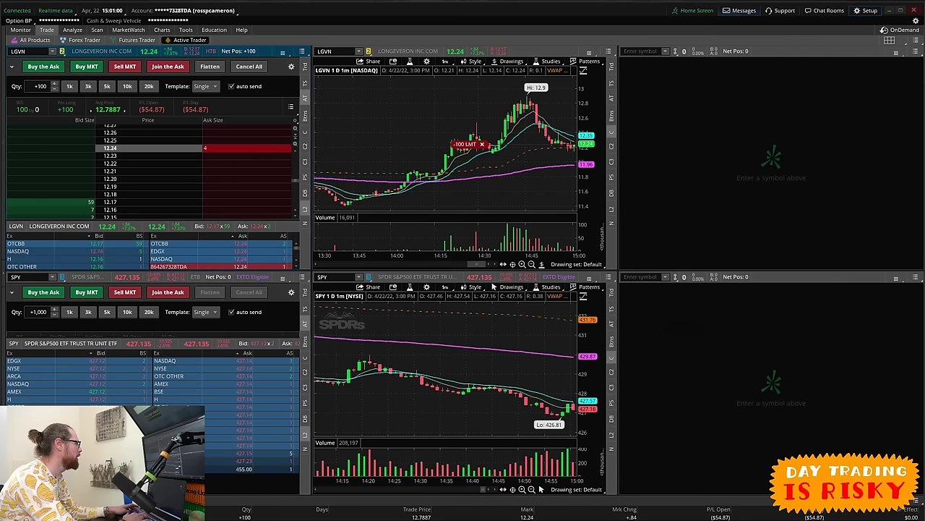
{"action": "left_click", "coordinate": [243, 266]}
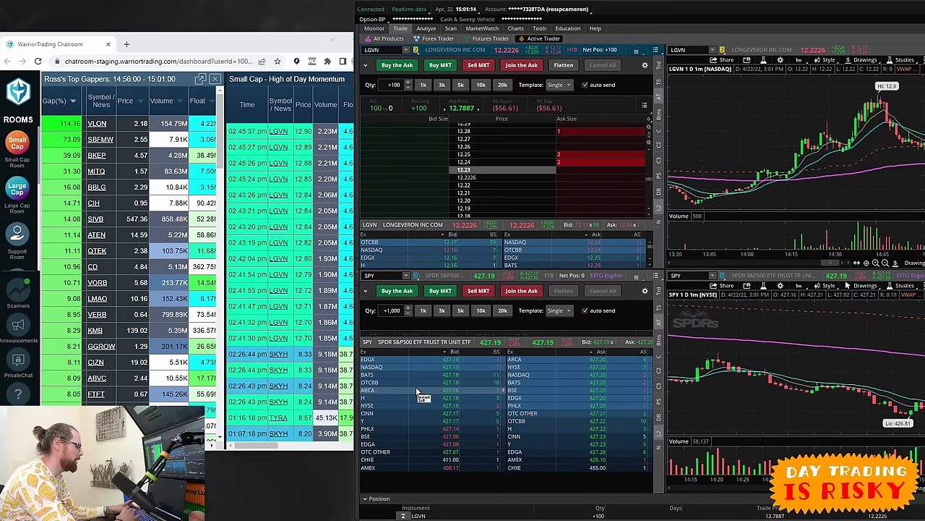
- Test the Alt+S sell and Escape cancel hotkeys, check Monitor, then flatten LGVN with Ctrl+Shift+S
{"action": "key", "text": "alt+s"}
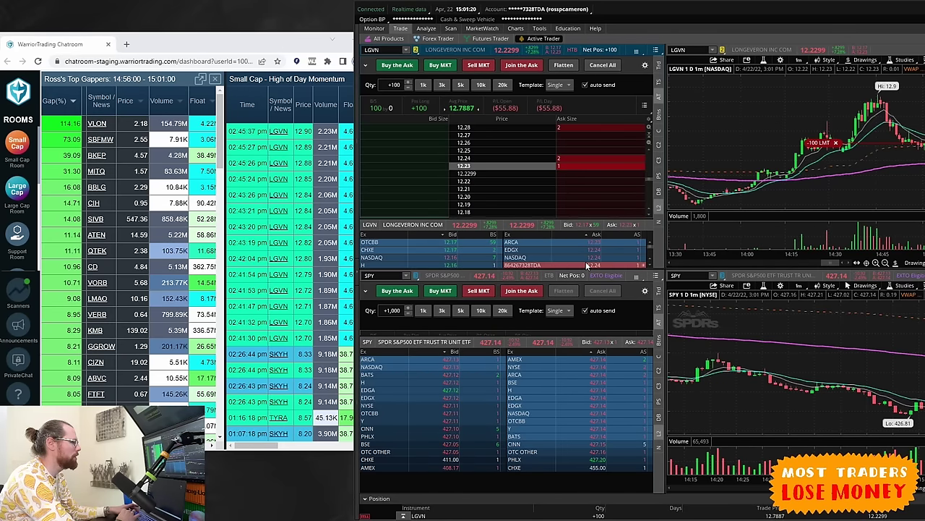
{"action": "key", "text": "Escape"}
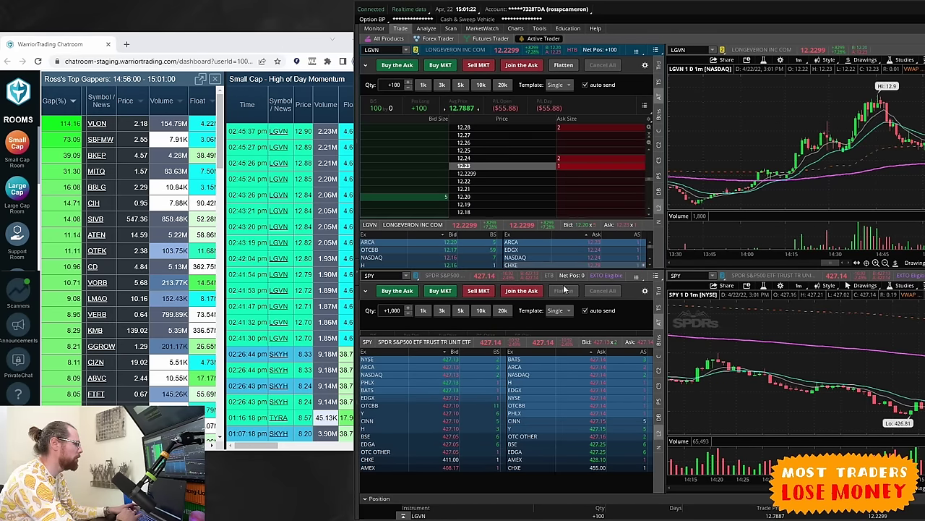
{"action": "left_click", "coordinate": [374, 28]}
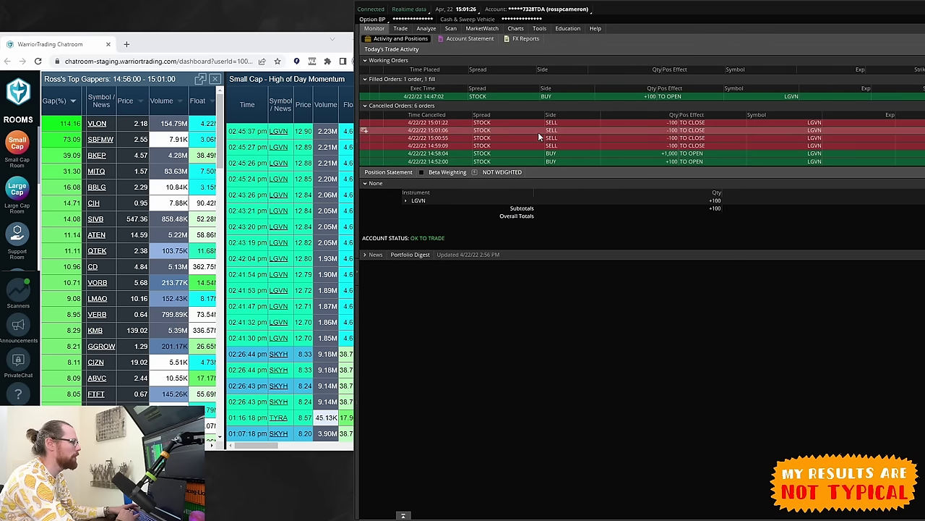
{"action": "left_click", "coordinate": [400, 28]}
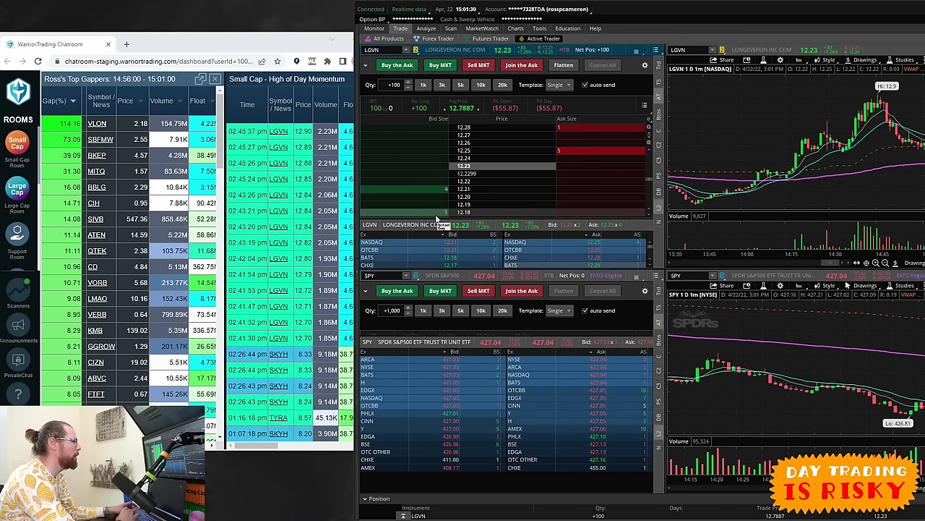
{"action": "key", "text": "ctrl+shift+s"}
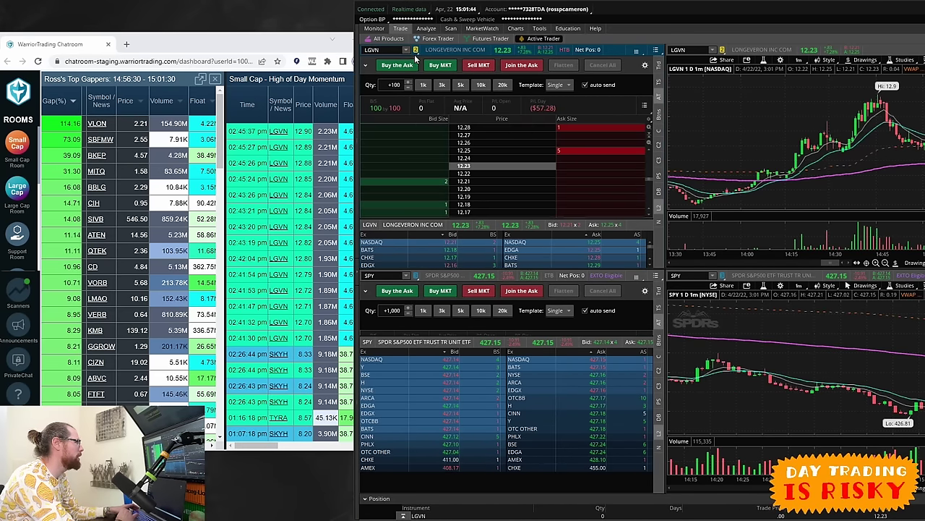
- Review the Filled and Cancelled orders, then place a 100-share LGVN buy limit at 12.00
{"action": "left_click", "coordinate": [374, 28]}
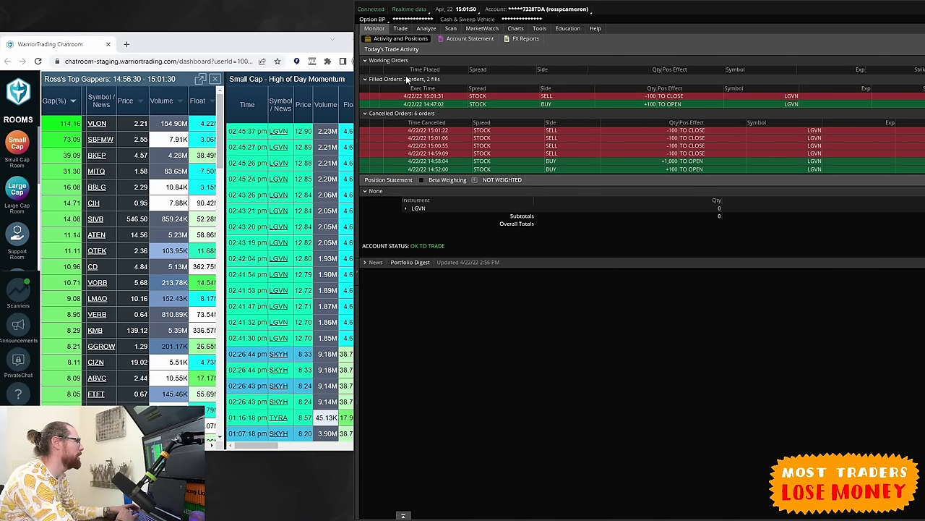
{"action": "left_click", "coordinate": [366, 79]}
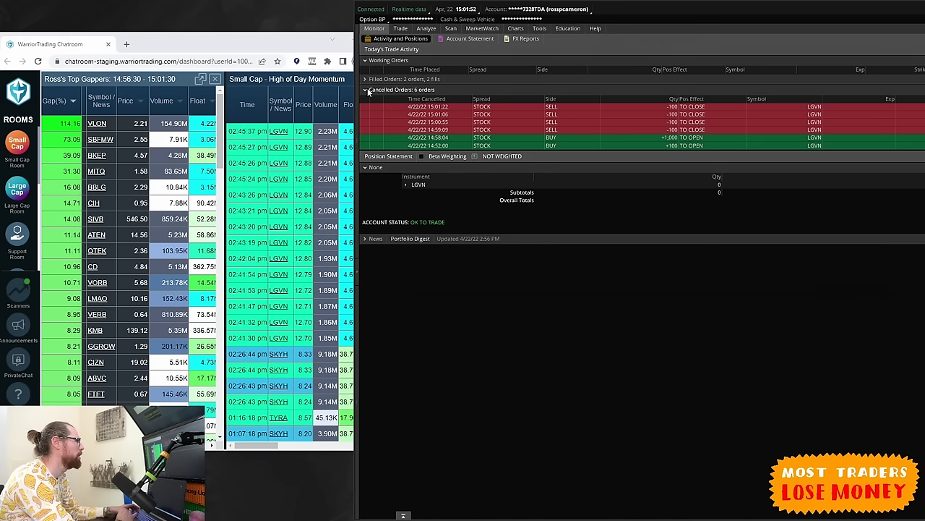
{"action": "left_click", "coordinate": [366, 90]}
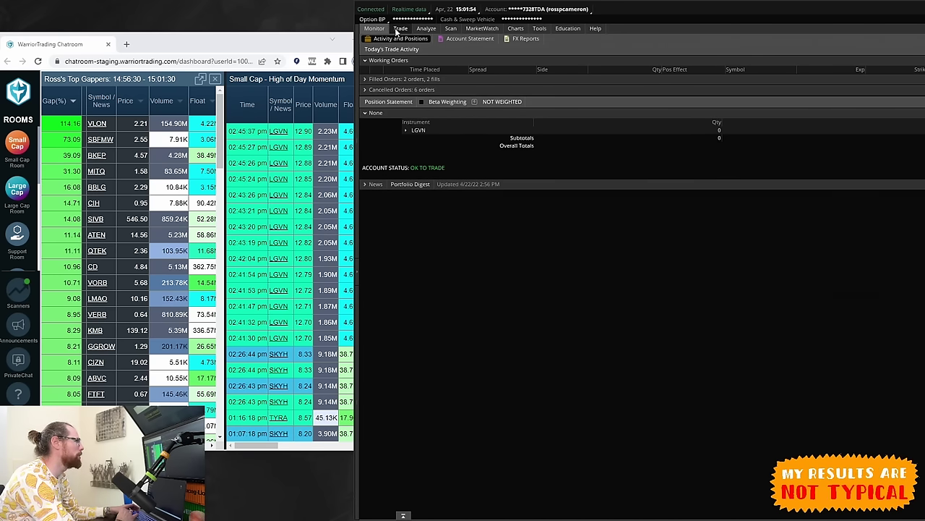
{"action": "left_click", "coordinate": [400, 28]}
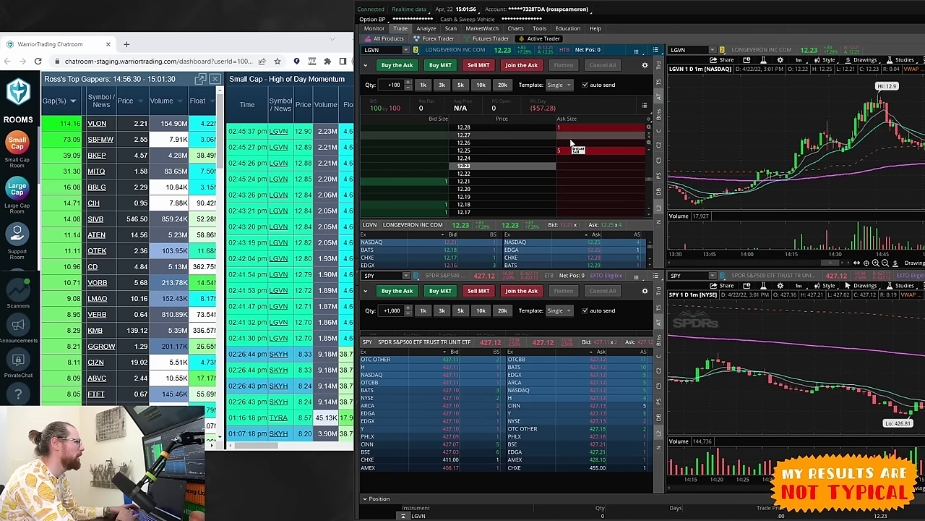
{"action": "scroll", "coordinate": [426, 175], "scroll_direction": "down", "scroll_amount": 6}
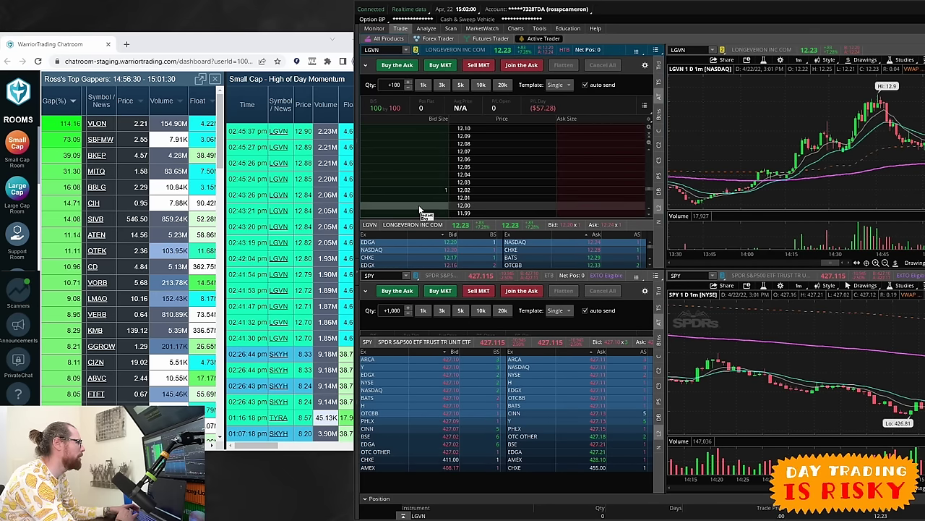
{"action": "left_click", "coordinate": [419, 205]}
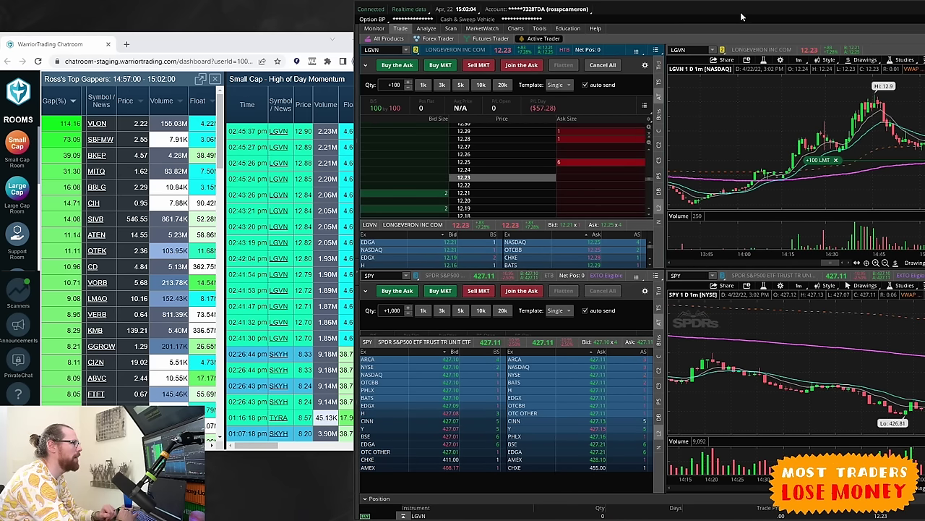
- Cancel the working LGVN 12.00 buy order and return to the Active Trader view
{"action": "left_click_drag", "start_coordinate": [739, 17], "coordinate": [673, 13]}
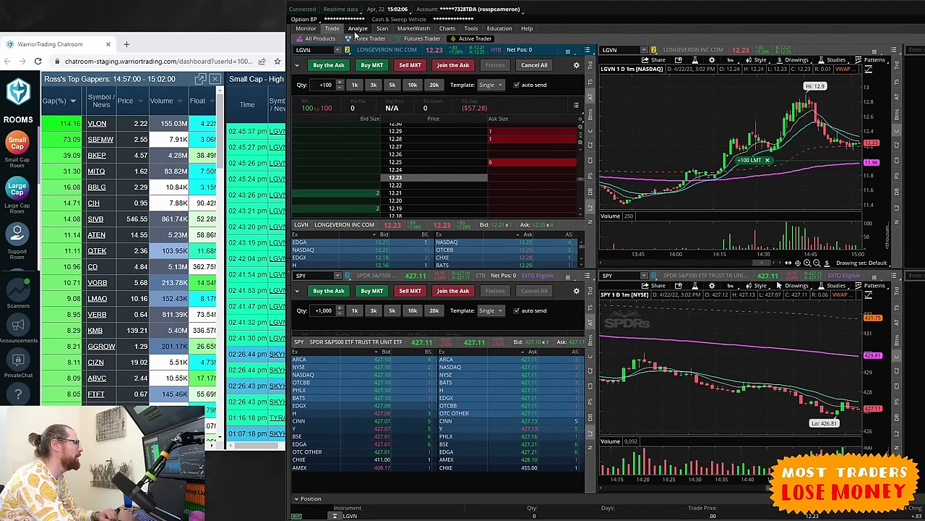
{"action": "left_click", "coordinate": [305, 27]}
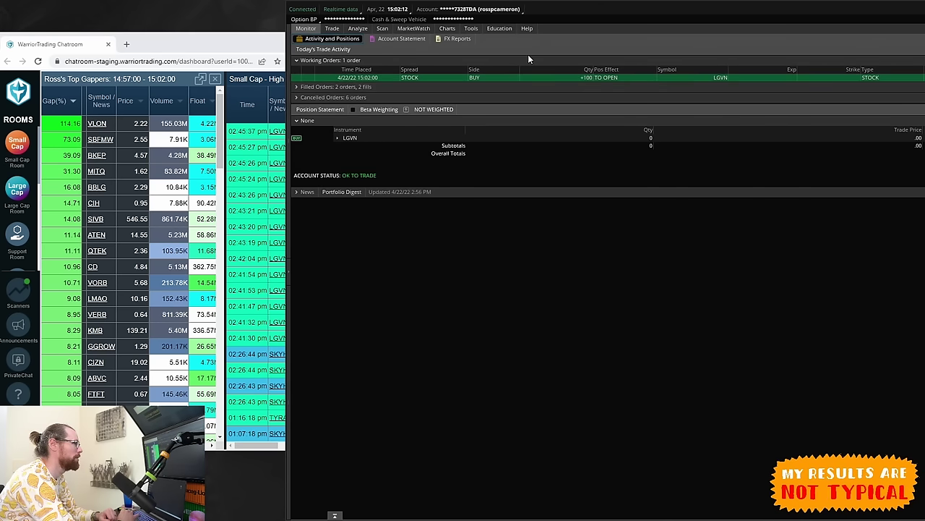
{"action": "left_click_drag", "start_coordinate": [541, 12], "coordinate": [368, 16]}
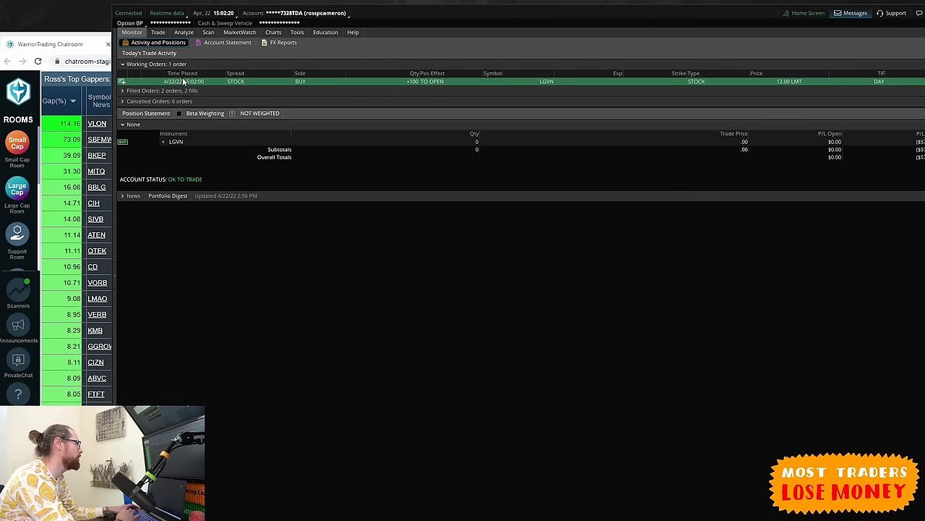
{"action": "right_click", "coordinate": [186, 82]}
{"action": "left_click", "coordinate": [203, 88]}
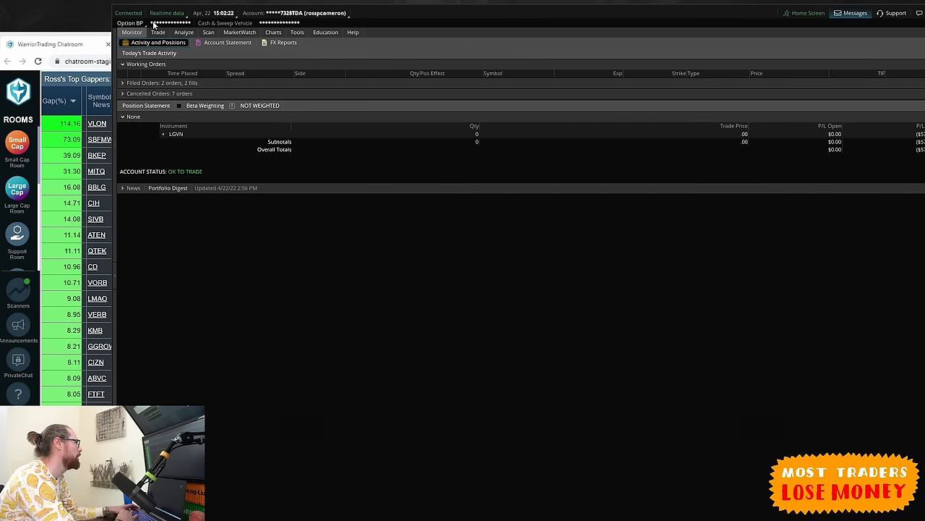
{"action": "left_click", "coordinate": [157, 33]}
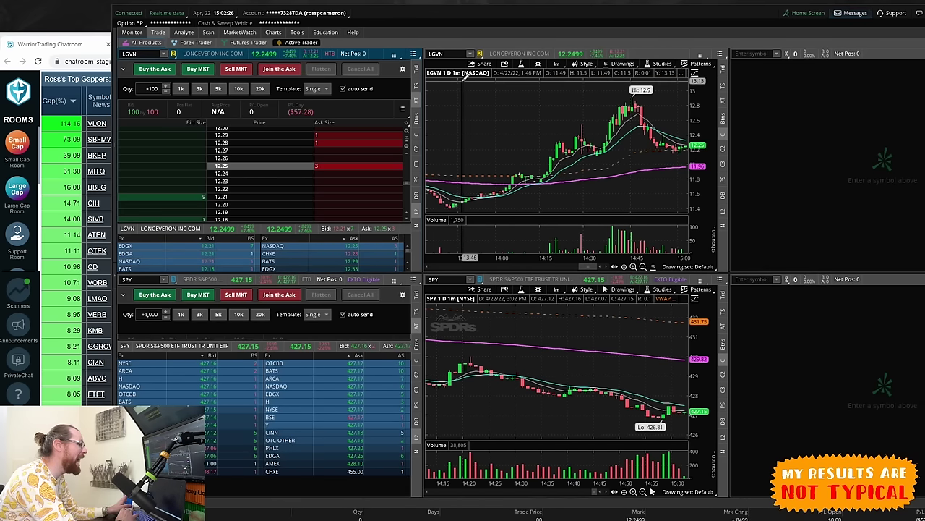
{"action": "left_click_drag", "start_coordinate": [460, 5], "coordinate": [365, 20]}
{"action": "left_click", "coordinate": [884, 20]}
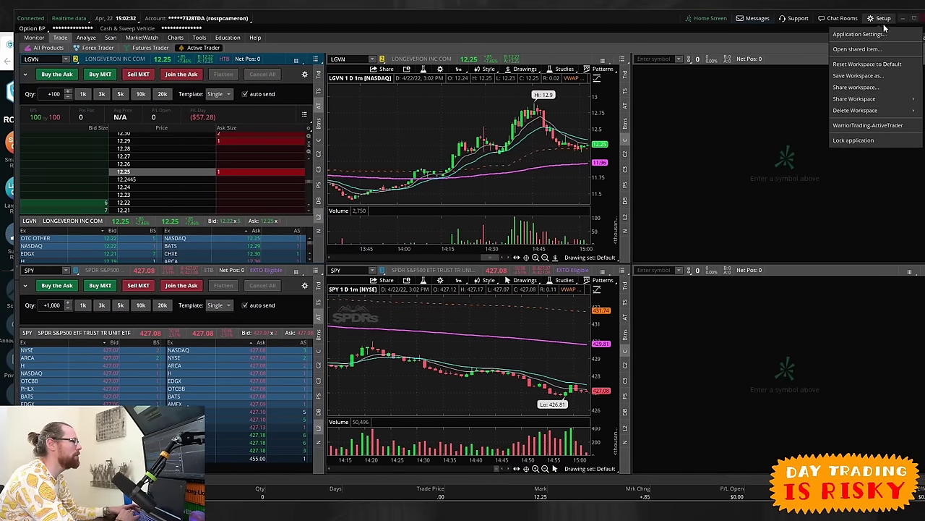
{"action": "left_click", "coordinate": [858, 34]}
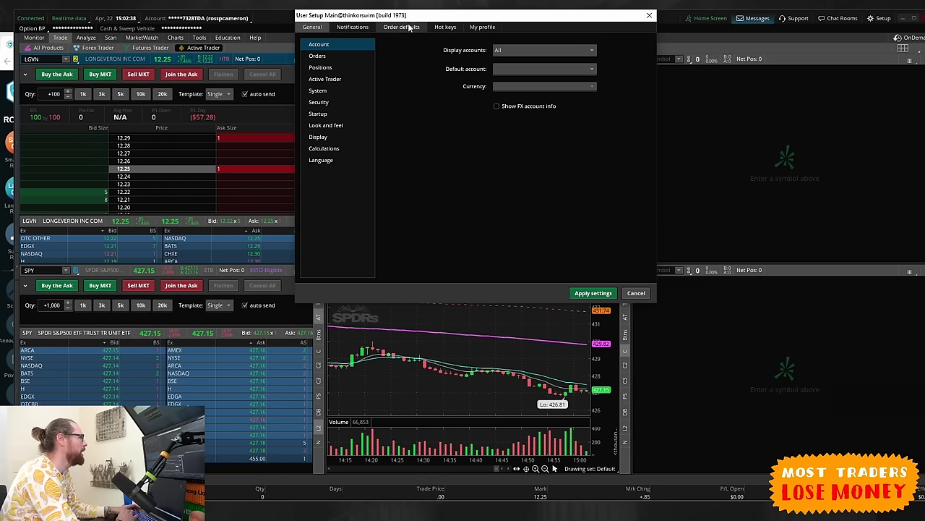
{"action": "left_click", "coordinate": [440, 28]}
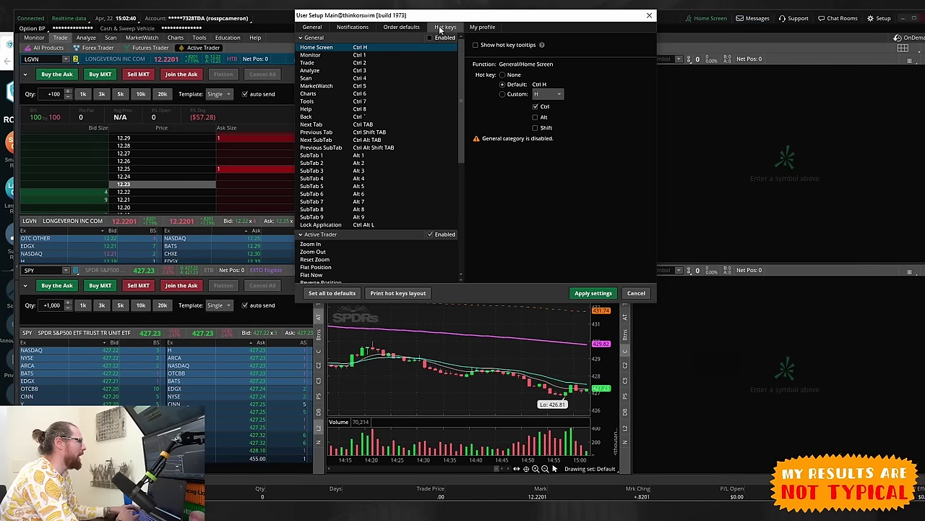
{"action": "left_click", "coordinate": [403, 28]}
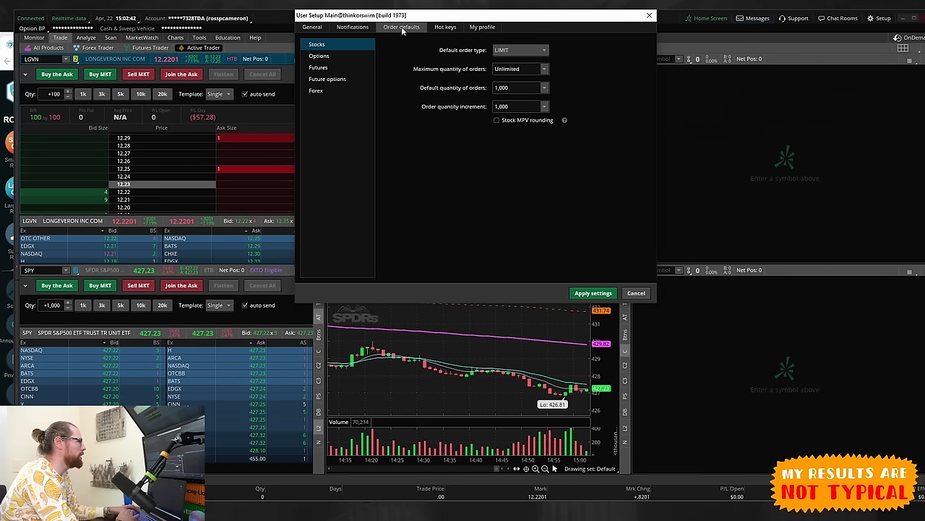
{"action": "left_click", "coordinate": [348, 29]}
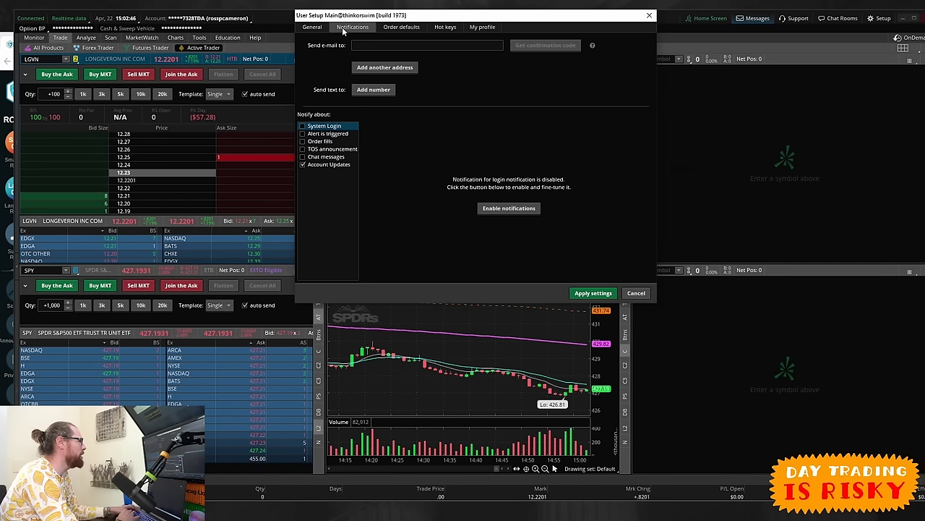
{"action": "left_click", "coordinate": [304, 141]}
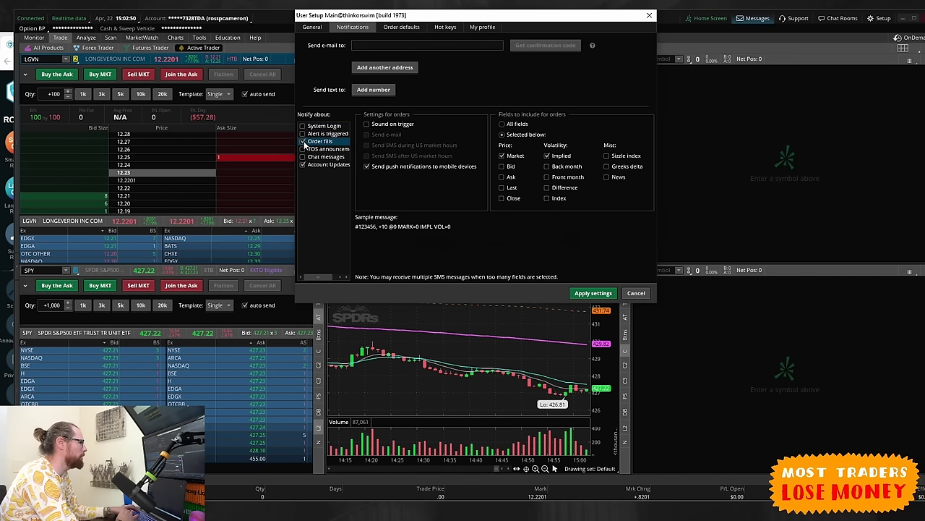
{"action": "left_click", "coordinate": [303, 142]}
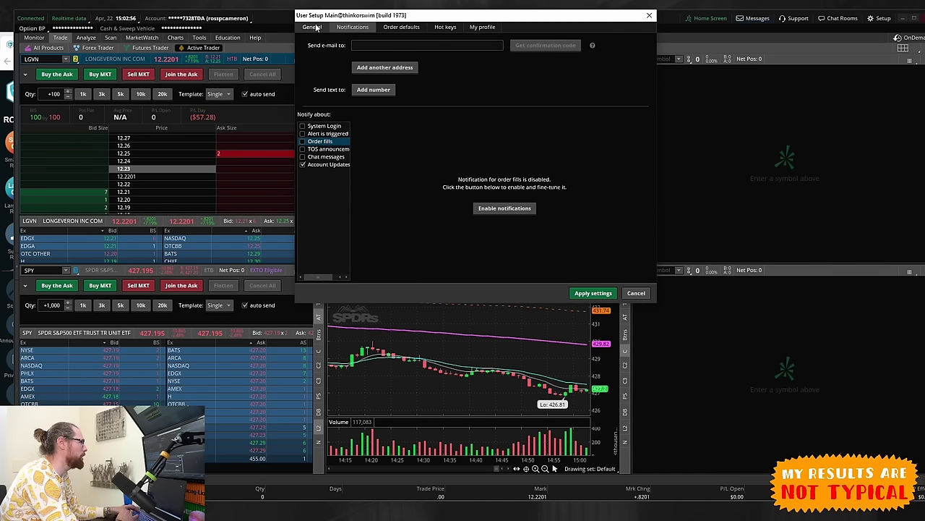
{"action": "left_click", "coordinate": [636, 293]}
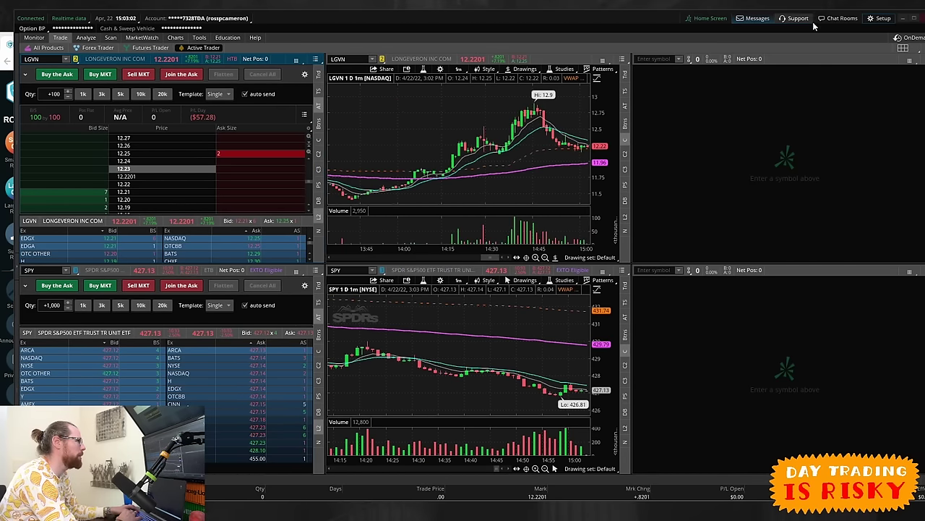
- In Active Trader settings choose 0 ms rate limit, 3-second autocenter, and untick Reset AT order template
{"action": "left_click", "coordinate": [878, 20]}
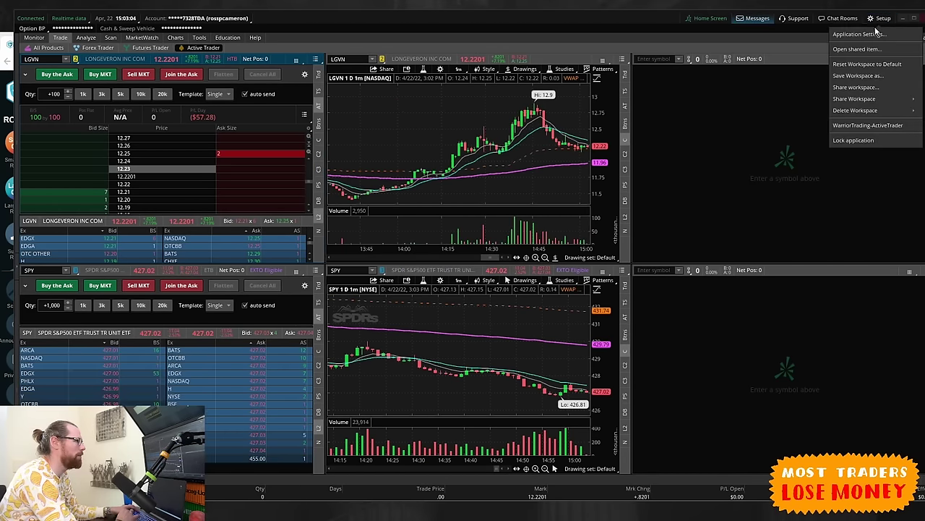
{"action": "left_click", "coordinate": [861, 34]}
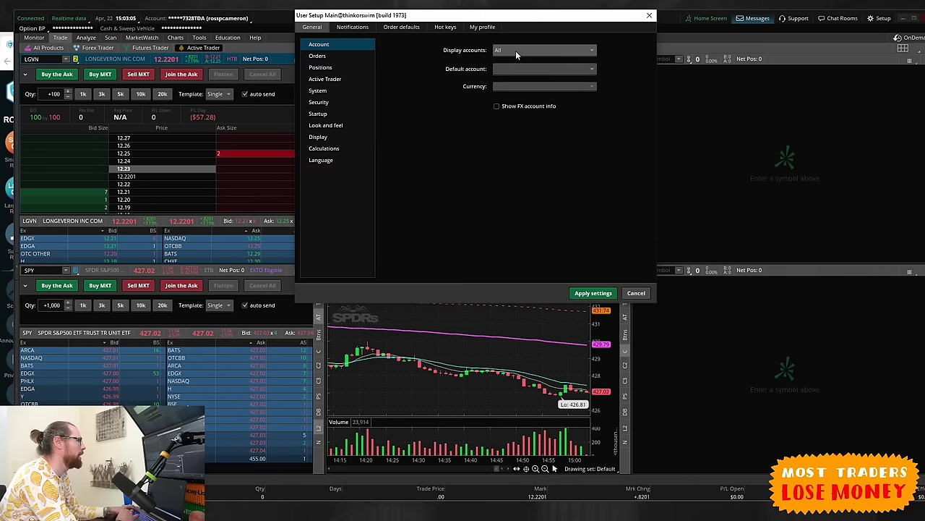
{"action": "left_click", "coordinate": [324, 48]}
{"action": "left_click", "coordinate": [329, 57]}
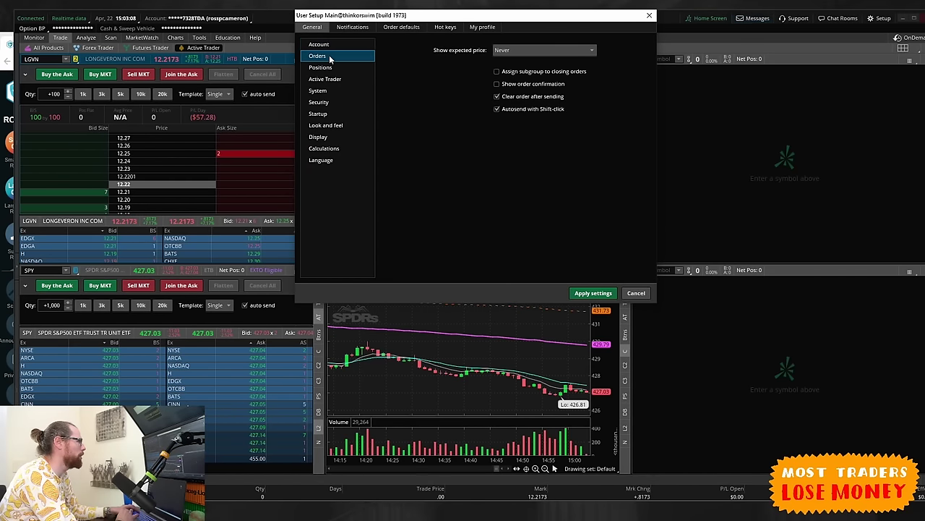
{"action": "left_click", "coordinate": [329, 68]}
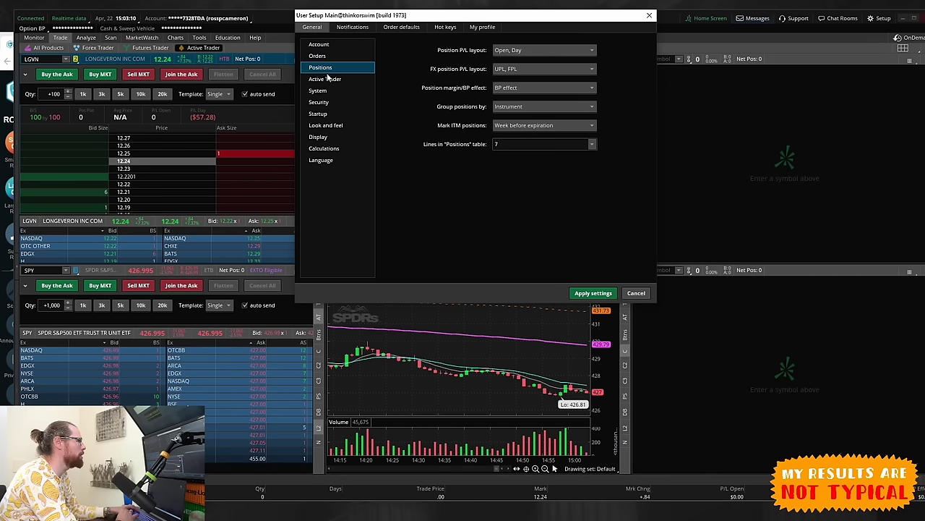
{"action": "left_click", "coordinate": [327, 81]}
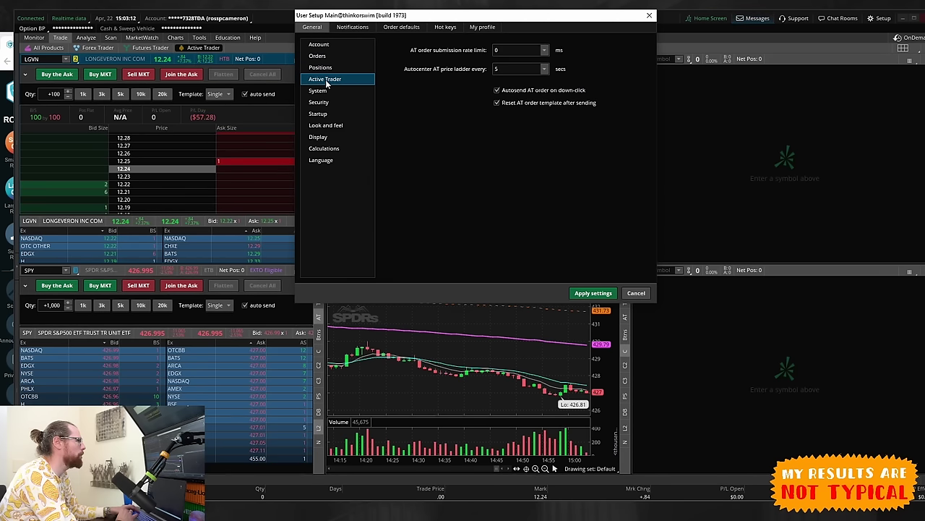
{"action": "left_click", "coordinate": [545, 50]}
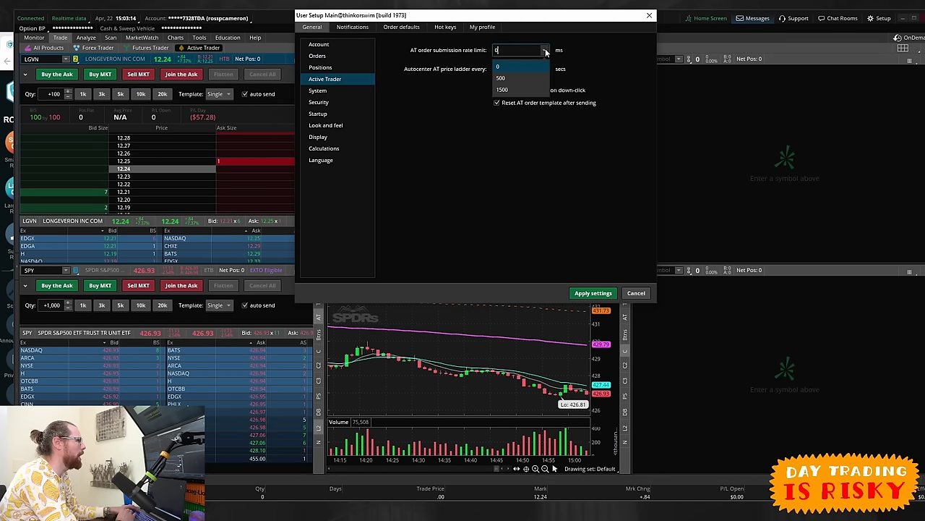
{"action": "left_click", "coordinate": [504, 68]}
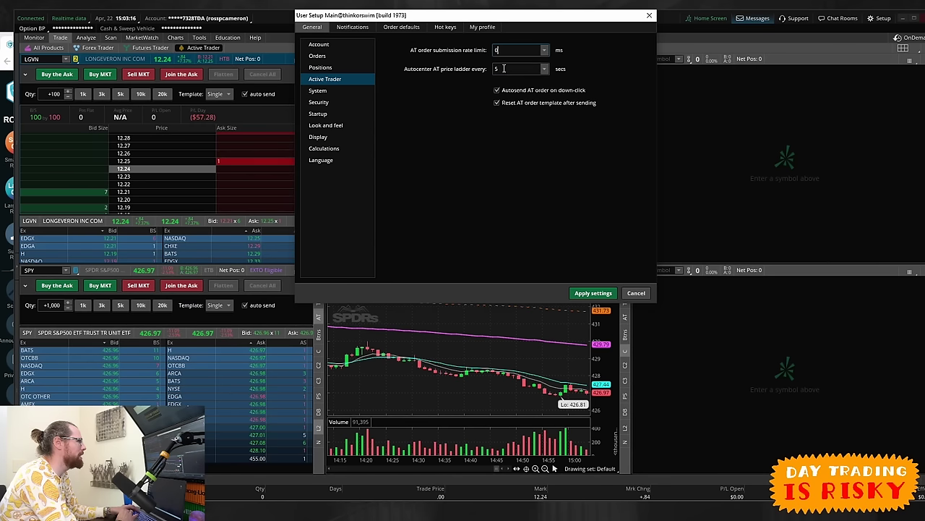
{"action": "left_click", "coordinate": [543, 68]}
{"action": "left_click", "coordinate": [512, 85]}
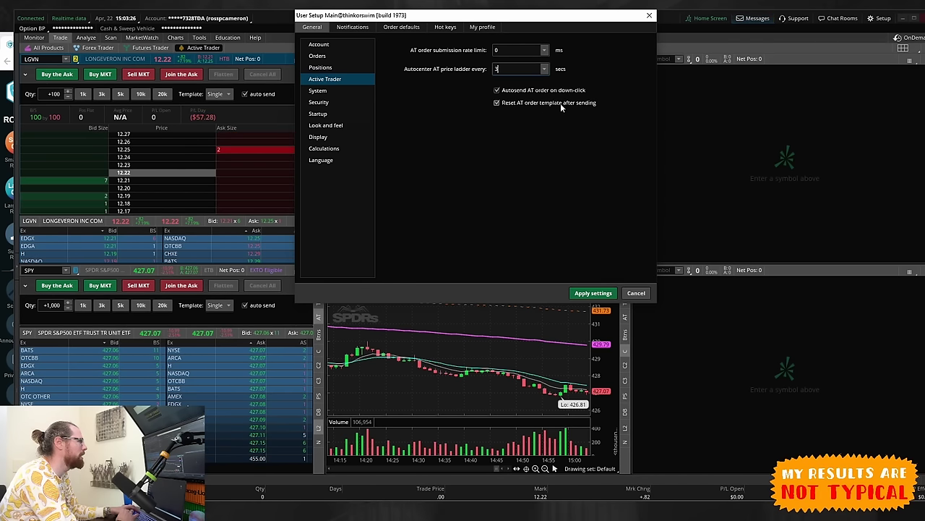
{"action": "left_click", "coordinate": [508, 102]}
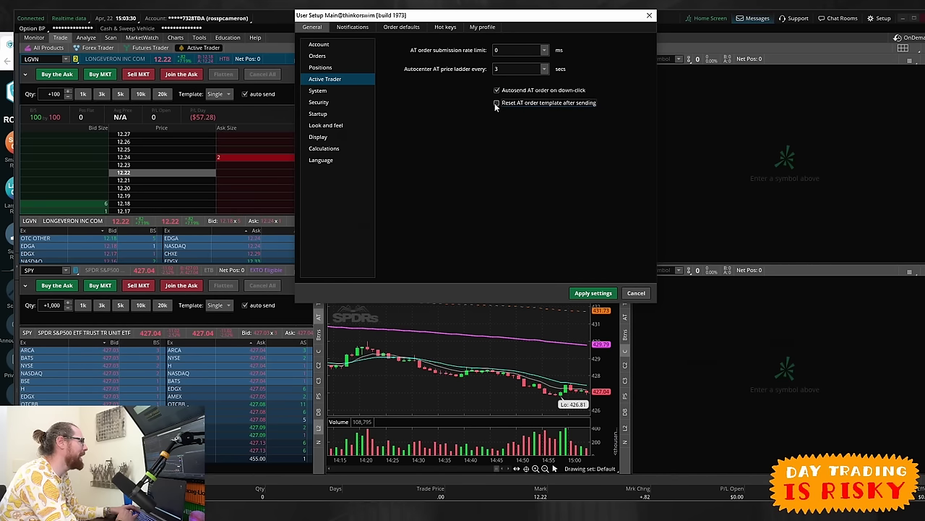
{"action": "left_click", "coordinate": [593, 293]}
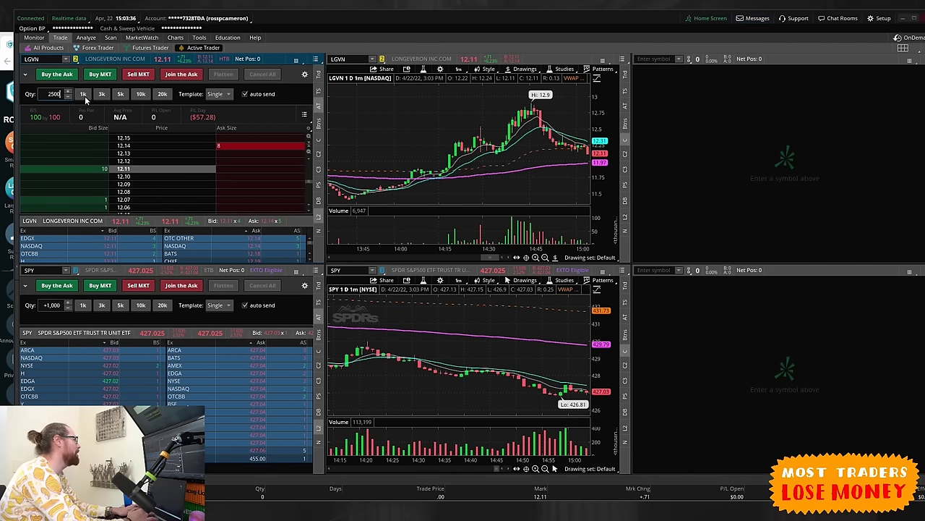
- Enter 2500 as the LGVN quantity and set System quote speed to Real-time (no delay)
{"action": "type", "text": "2500"}
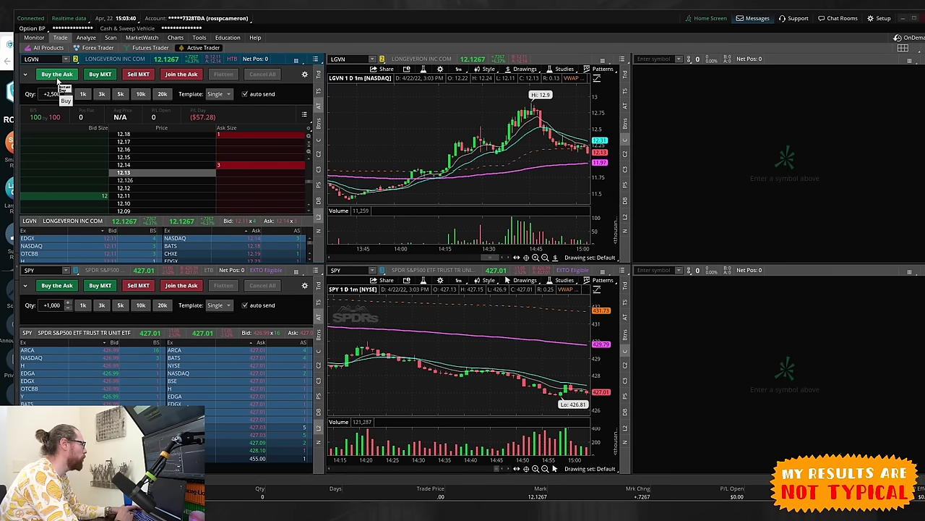
{"action": "left_click", "coordinate": [61, 94]}
{"action": "left_click", "coordinate": [880, 18]}
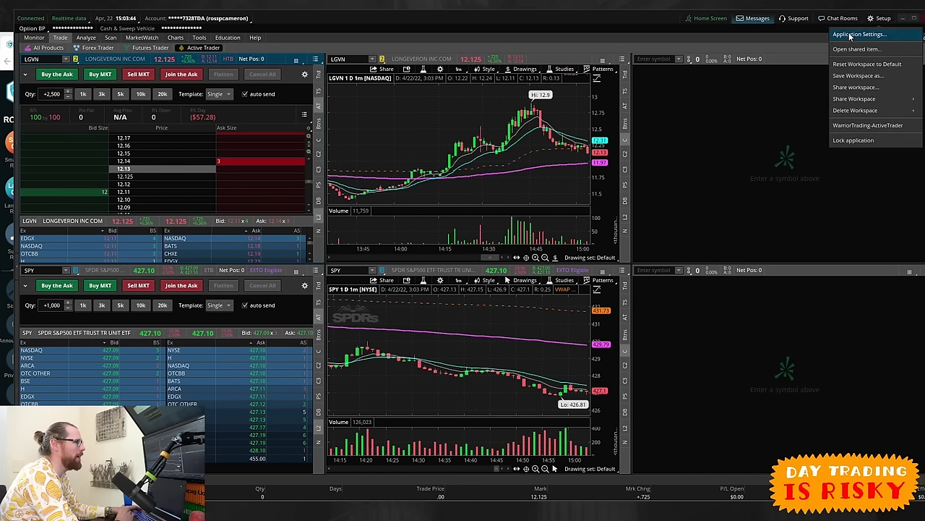
{"action": "left_click", "coordinate": [849, 36]}
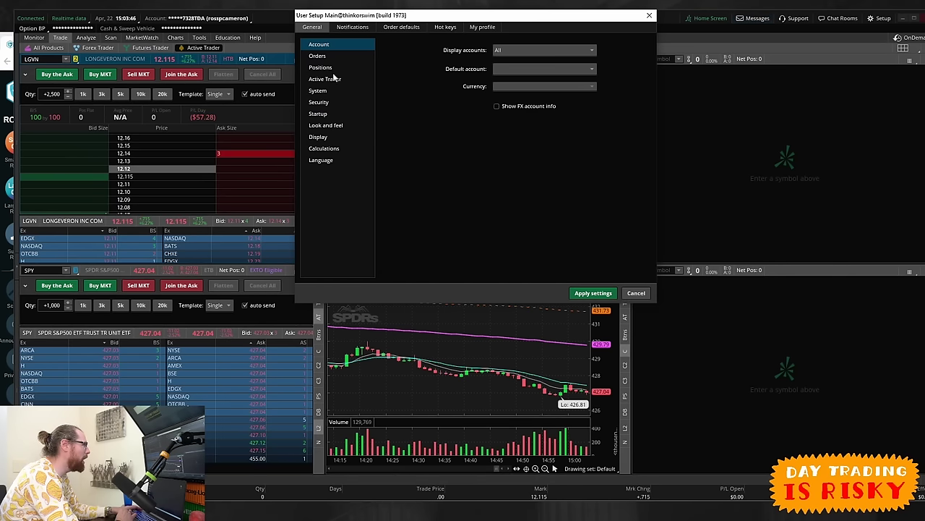
{"action": "left_click", "coordinate": [331, 80]}
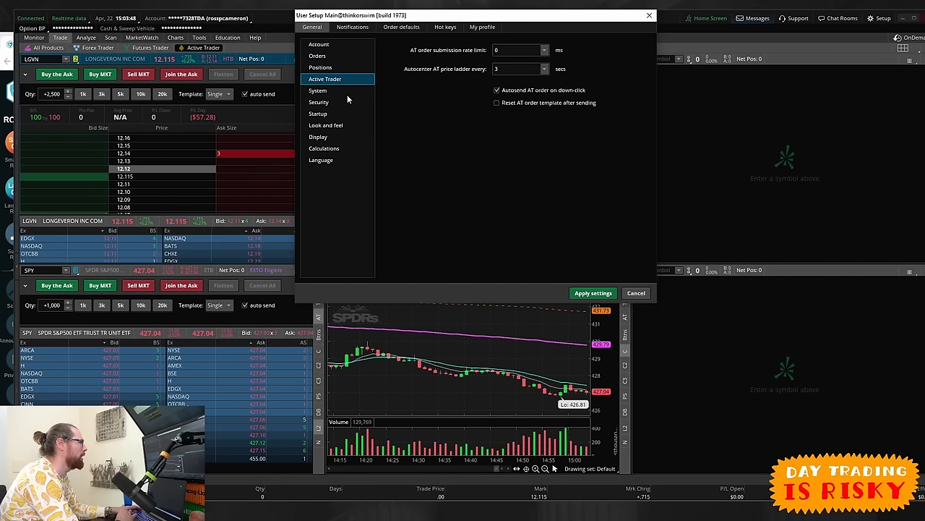
{"action": "left_click", "coordinate": [333, 91]}
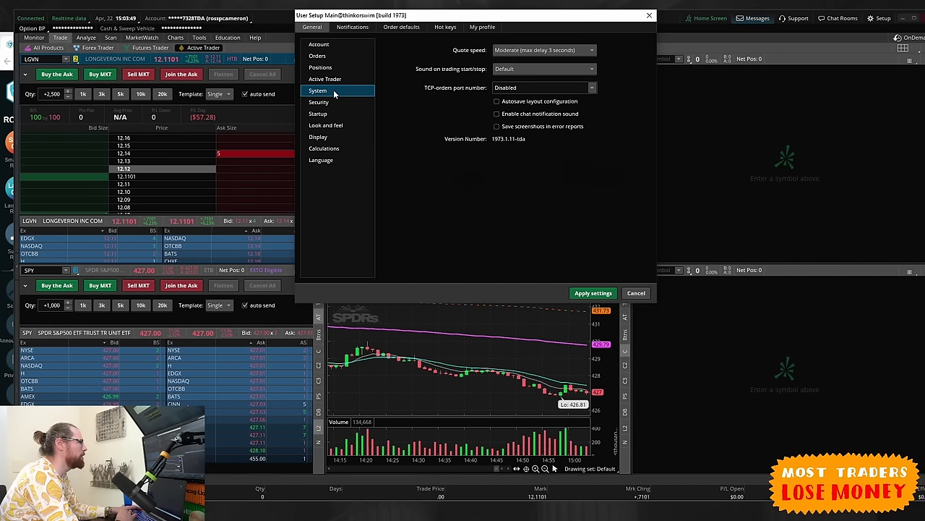
{"action": "left_click", "coordinate": [530, 51]}
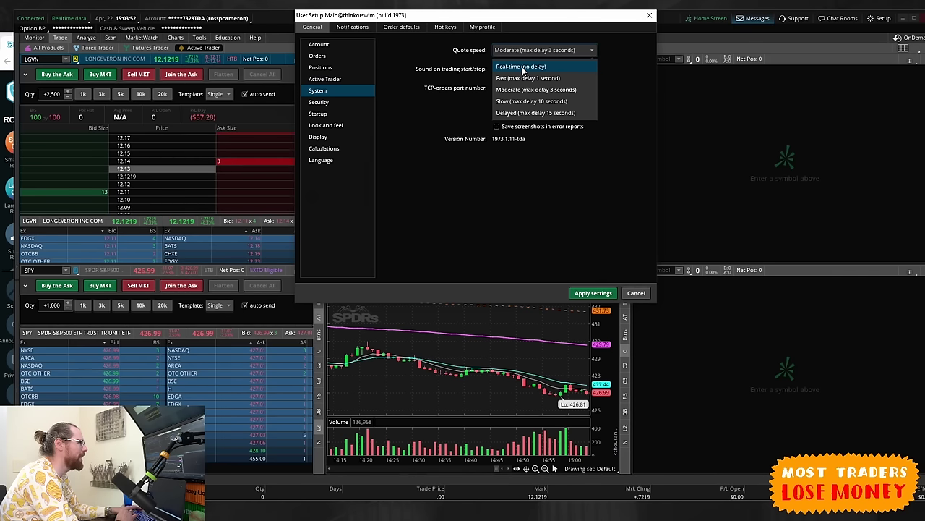
{"action": "left_click", "coordinate": [522, 67]}
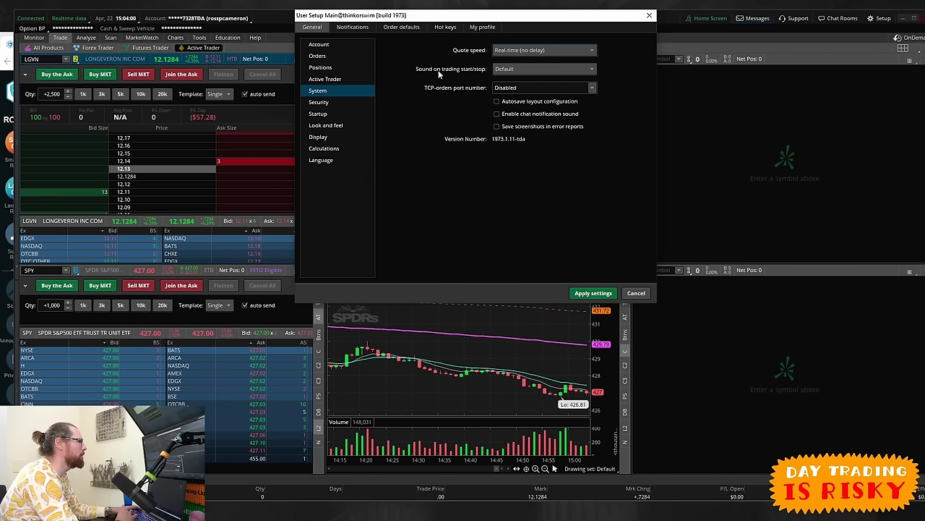
- Review the Security, Look and feel, Display, Calculations, Language and System settings sections
{"action": "left_click", "coordinate": [318, 103]}
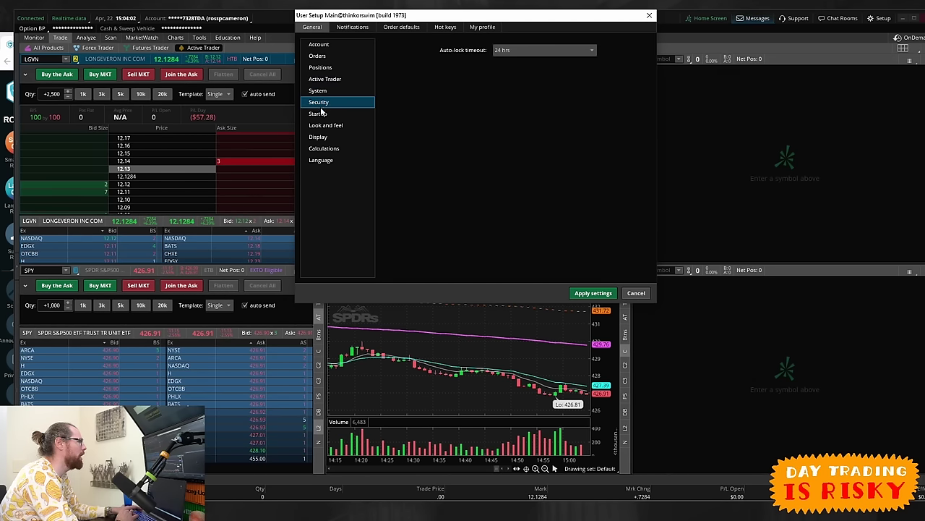
{"action": "left_click", "coordinate": [325, 115]}
{"action": "left_click", "coordinate": [329, 126]}
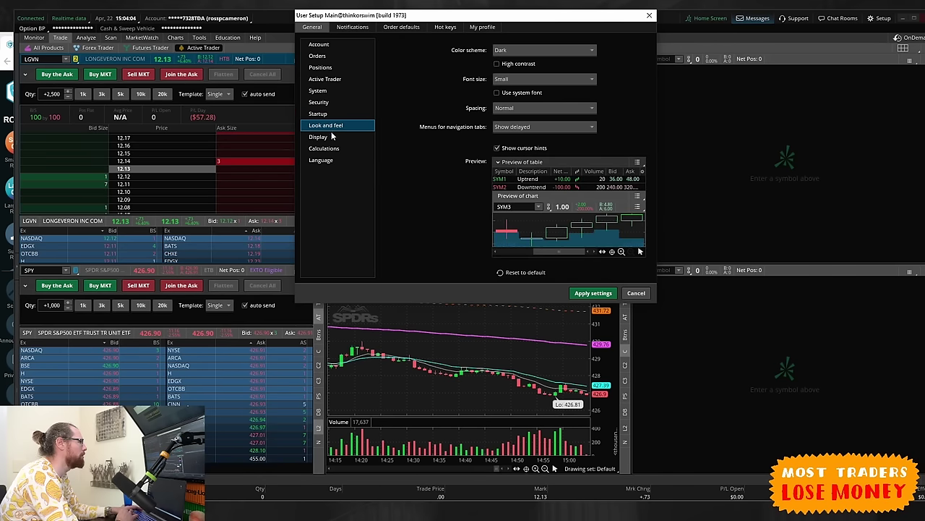
{"action": "left_click", "coordinate": [318, 137]}
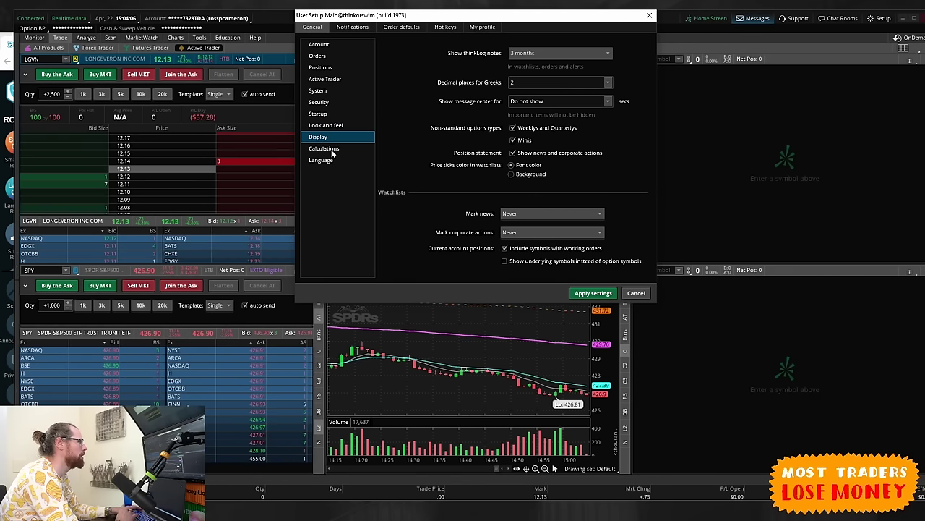
{"action": "left_click", "coordinate": [332, 151]}
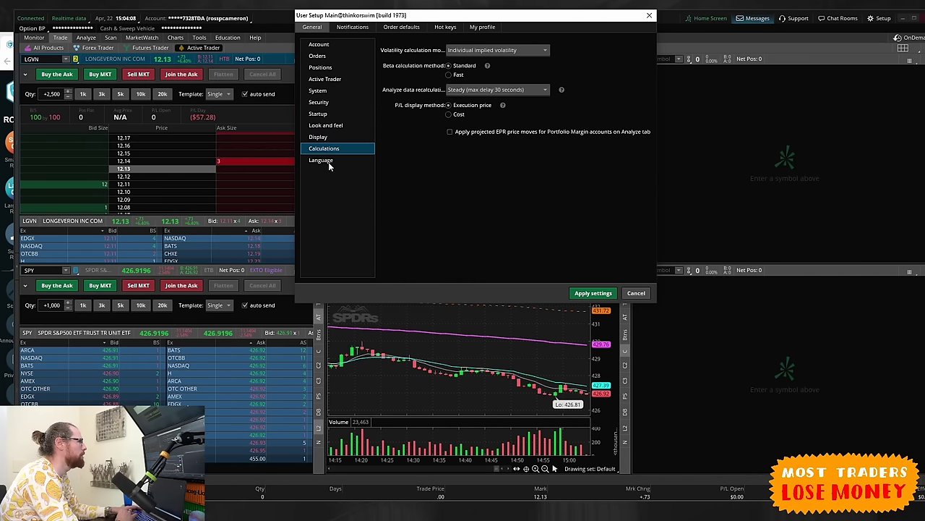
{"action": "left_click", "coordinate": [328, 162]}
{"action": "left_click", "coordinate": [329, 150]}
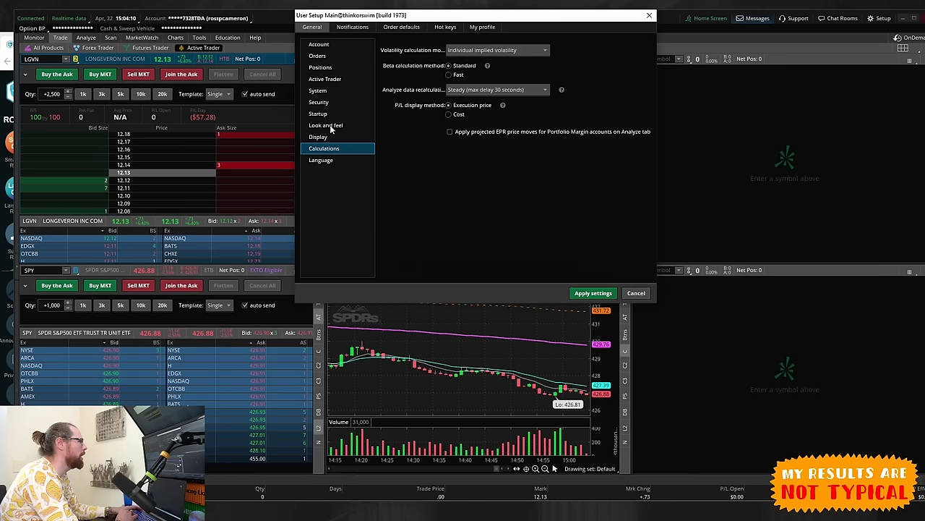
{"action": "left_click", "coordinate": [332, 92]}
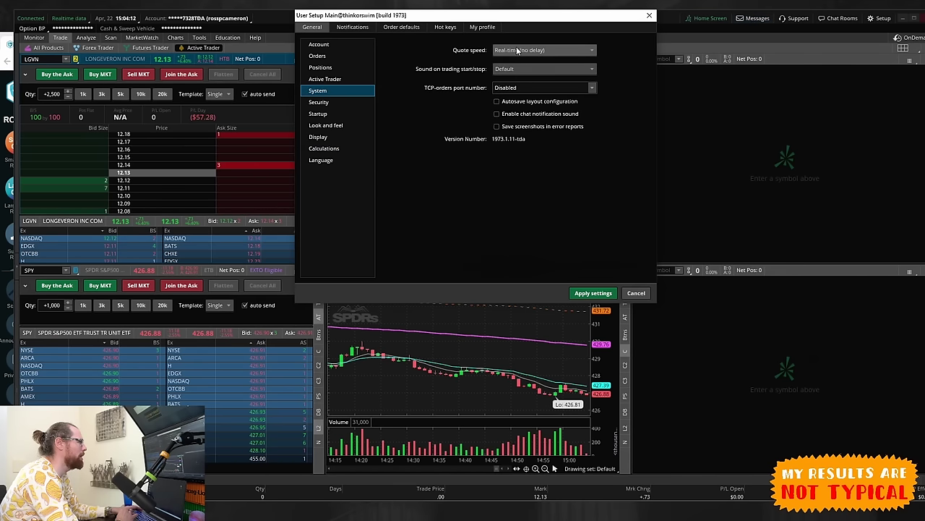
- Keep the Active Trader order rate limit at 0 ms and apply the settings
{"action": "left_click", "coordinate": [357, 81]}
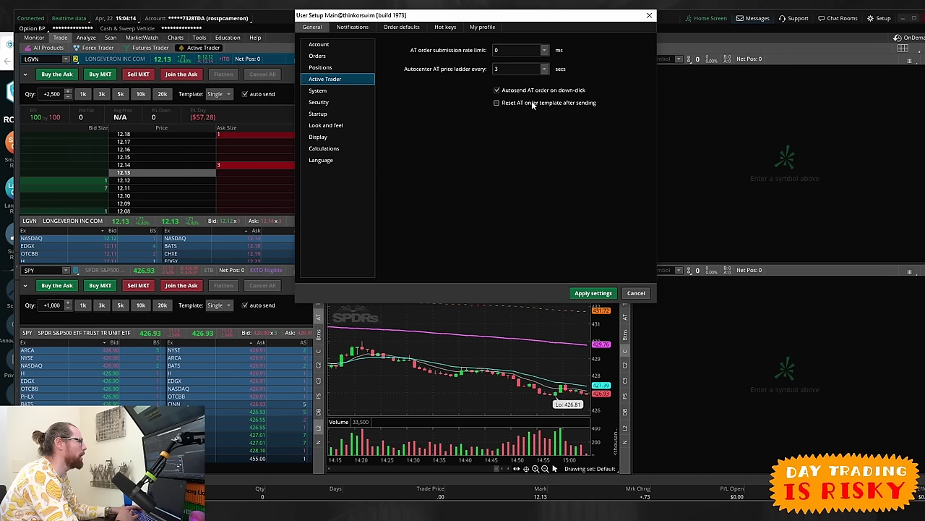
{"action": "left_click", "coordinate": [545, 49]}
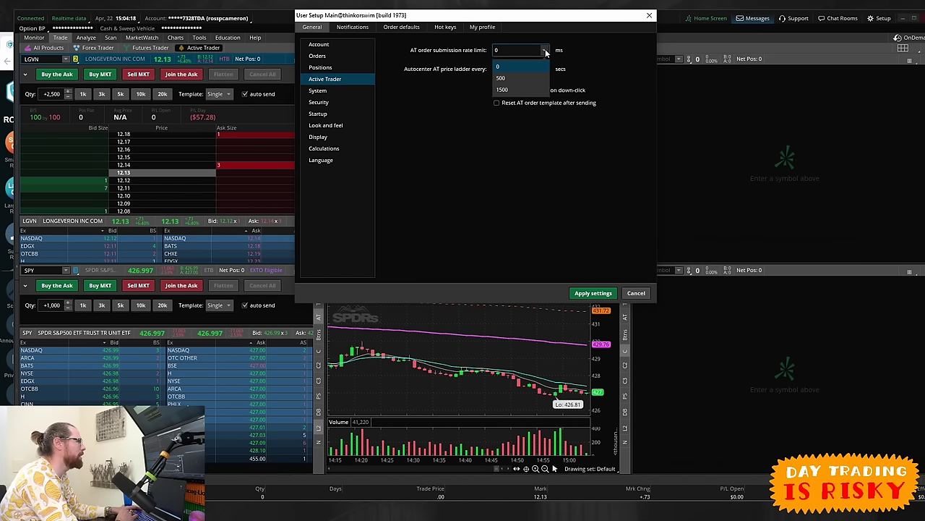
{"action": "left_click", "coordinate": [598, 47]}
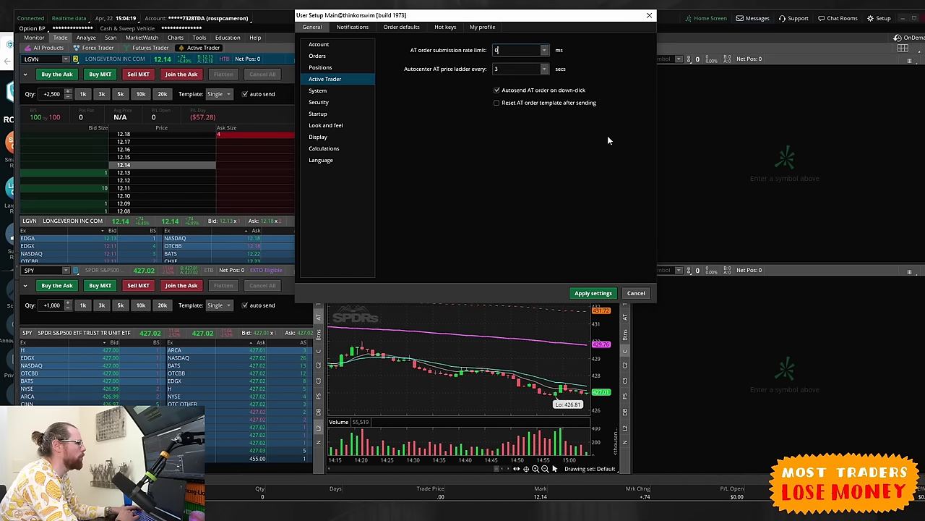
{"action": "left_click", "coordinate": [602, 295]}
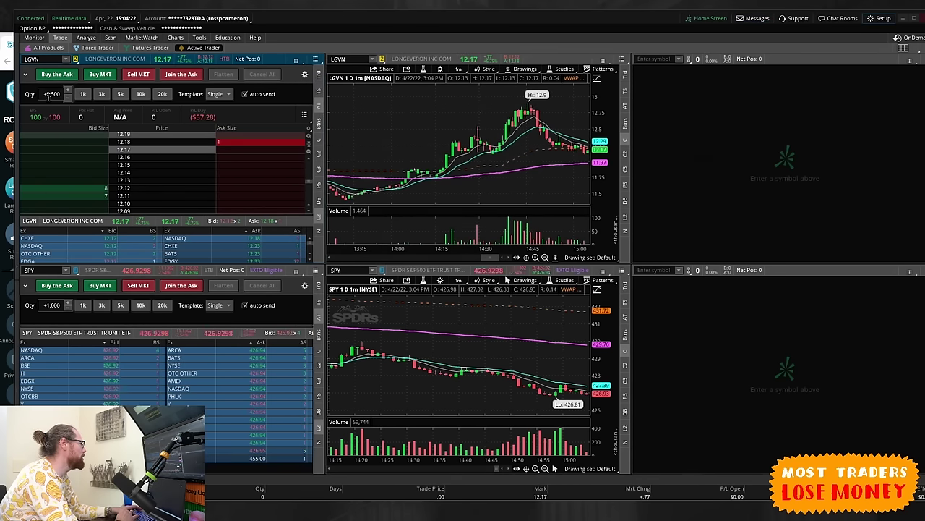
- Set order quantity to 10 and load BAC, then SIRI, into Active Trader
{"action": "type", "text": "10"}
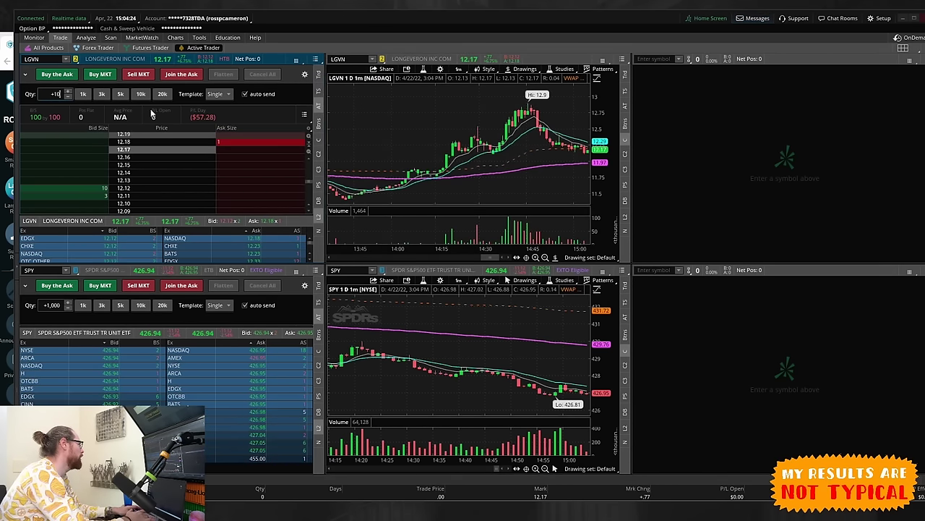
{"action": "left_click", "coordinate": [43, 58]}
{"action": "type", "text": "BAC"}
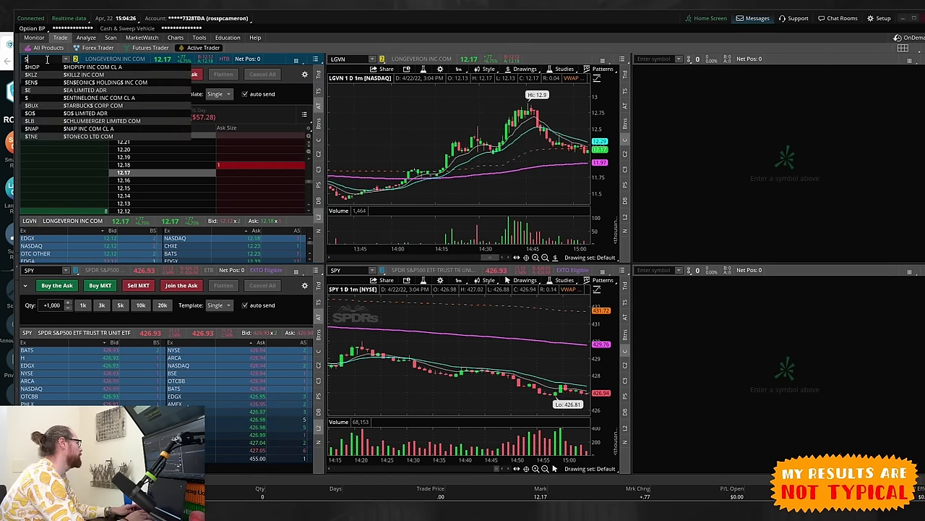
{"action": "key", "text": "Return"}
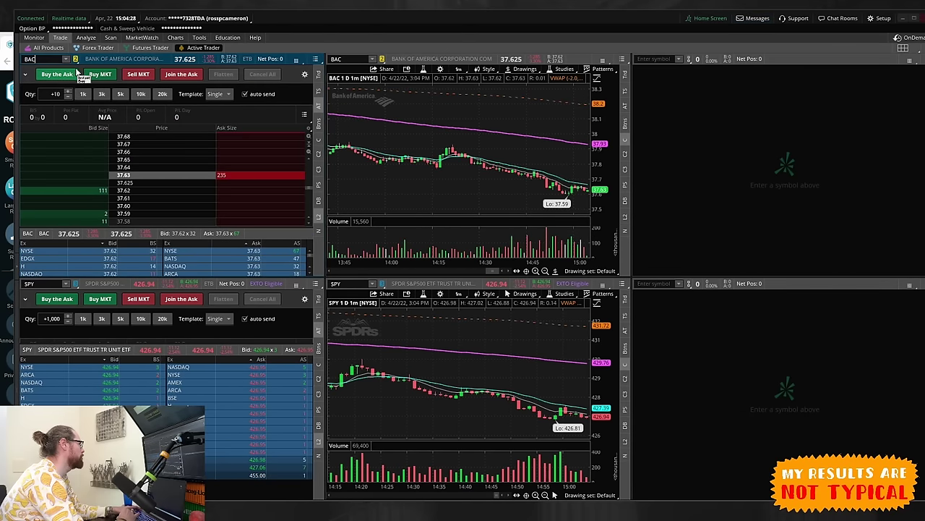
{"action": "left_click", "coordinate": [45, 53]}
{"action": "type", "text": "SIRI"}
{"action": "key", "text": "Return"}
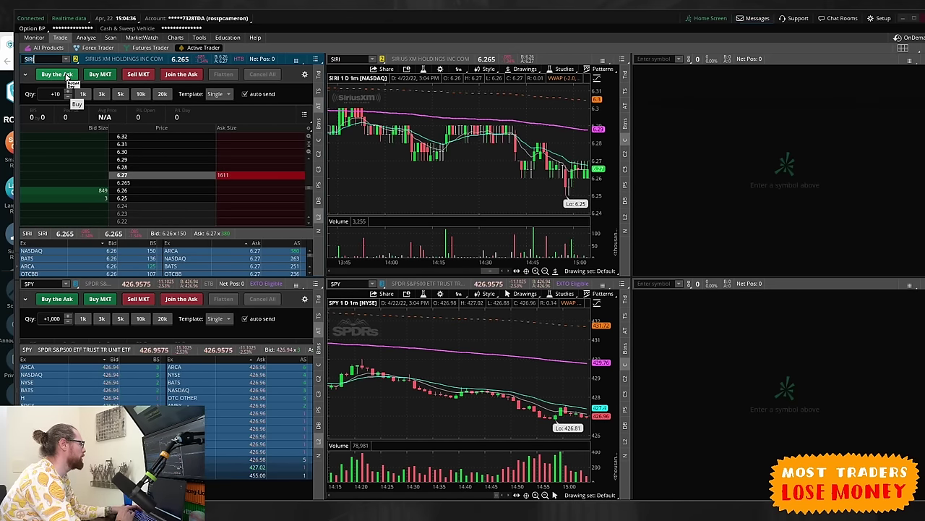
- Buy SIRI at the ask in repeated 10-share orders to reach a +100 position
{"action": "left_click", "coordinate": [67, 76]}
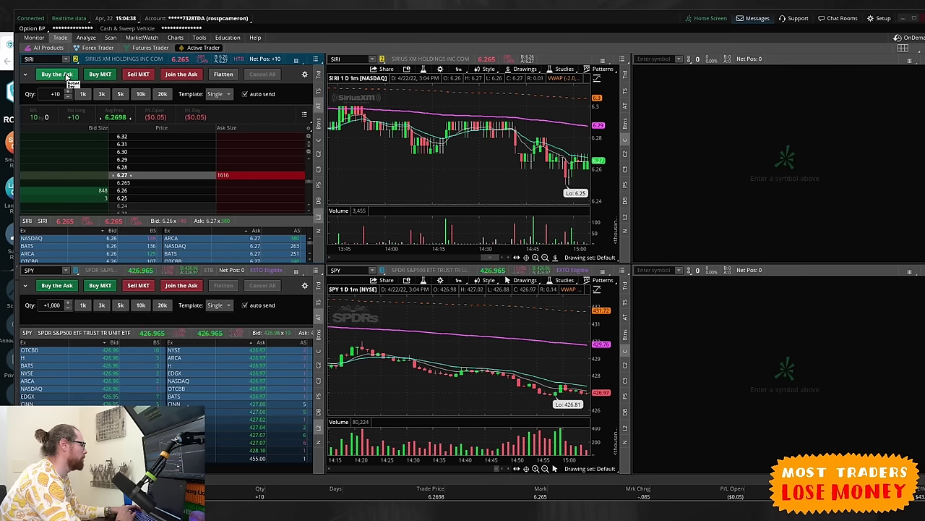
{"action": "left_click", "coordinate": [67, 75]}
{"action": "left_click", "coordinate": [66, 75]}
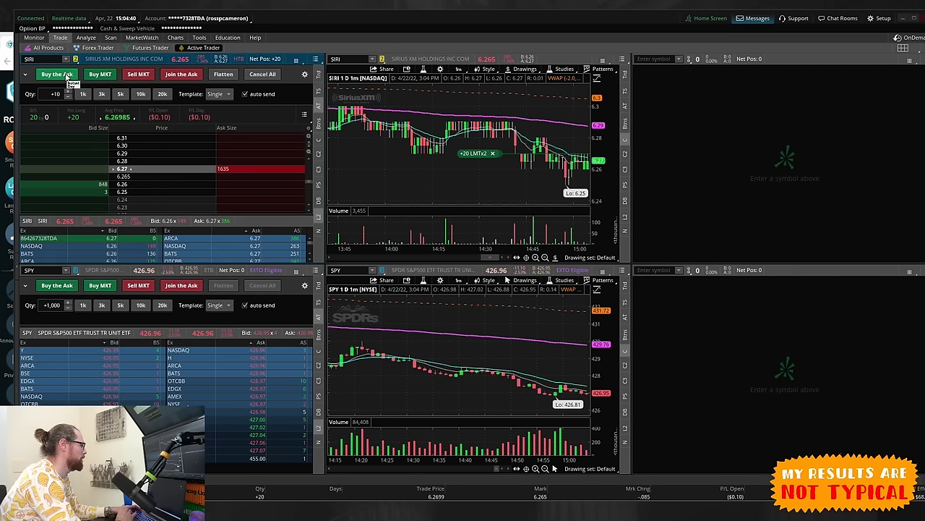
{"action": "left_click", "coordinate": [66, 75]}
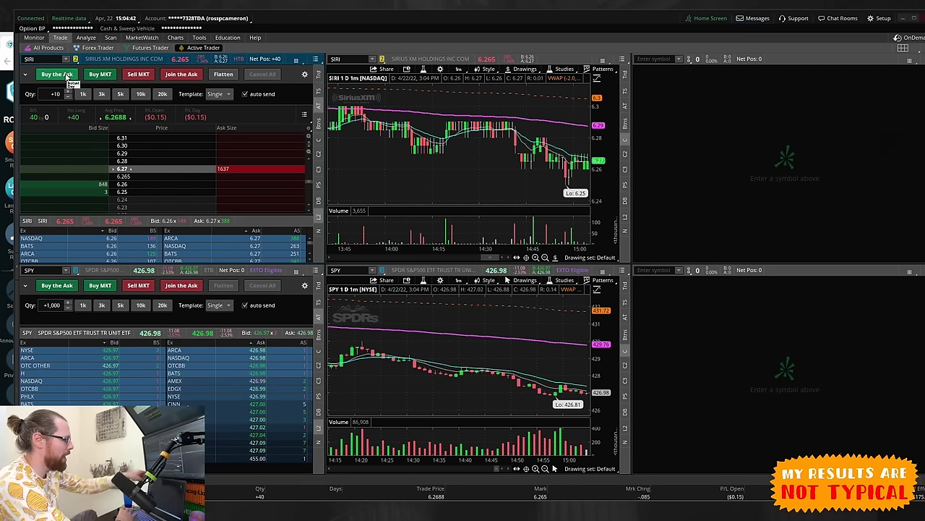
{"action": "left_click", "coordinate": [67, 75]}
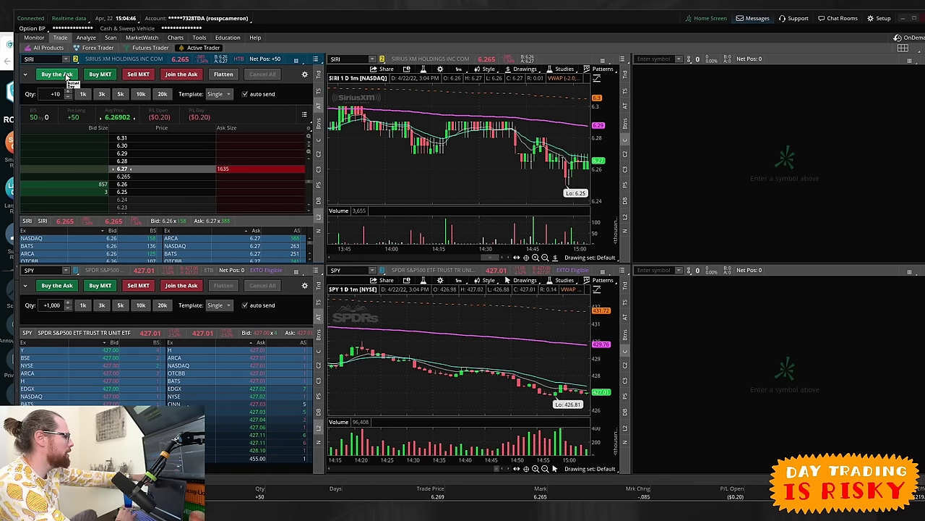
{"action": "left_click", "coordinate": [66, 75]}
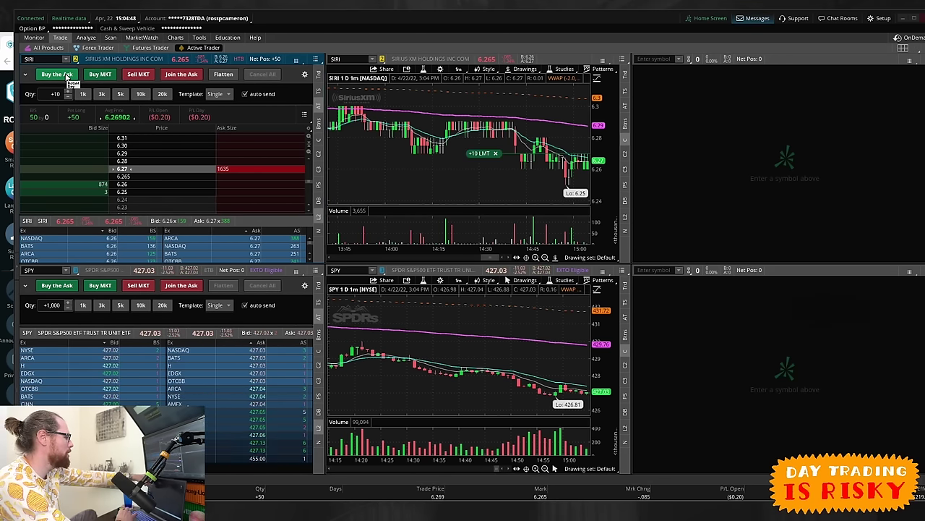
{"action": "left_click", "coordinate": [67, 75]}
{"action": "left_click", "coordinate": [67, 75]}
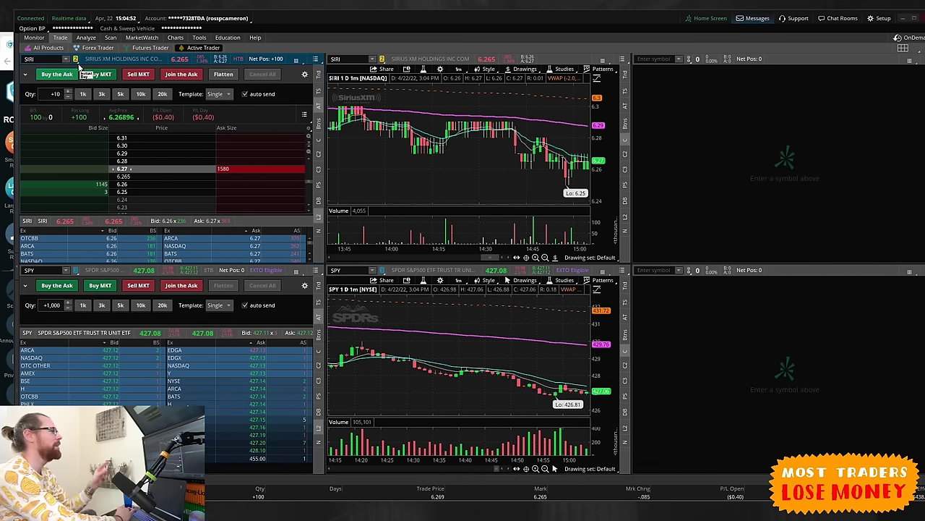
- Change the Active Trader rate limit to 1500 ms, then back to 0 ms, check quote speed, and apply
{"action": "left_click", "coordinate": [880, 18]}
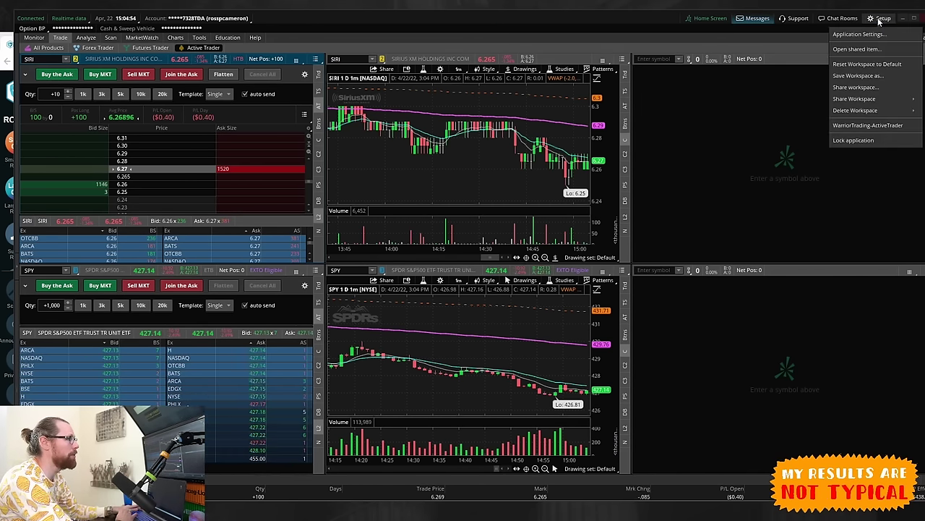
{"action": "left_click", "coordinate": [857, 34]}
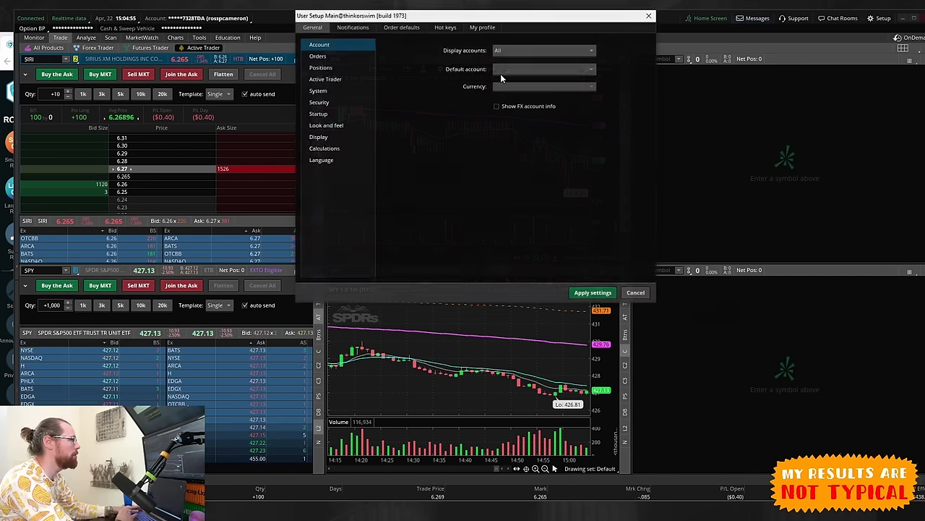
{"action": "left_click", "coordinate": [333, 80]}
{"action": "left_click", "coordinate": [544, 49]}
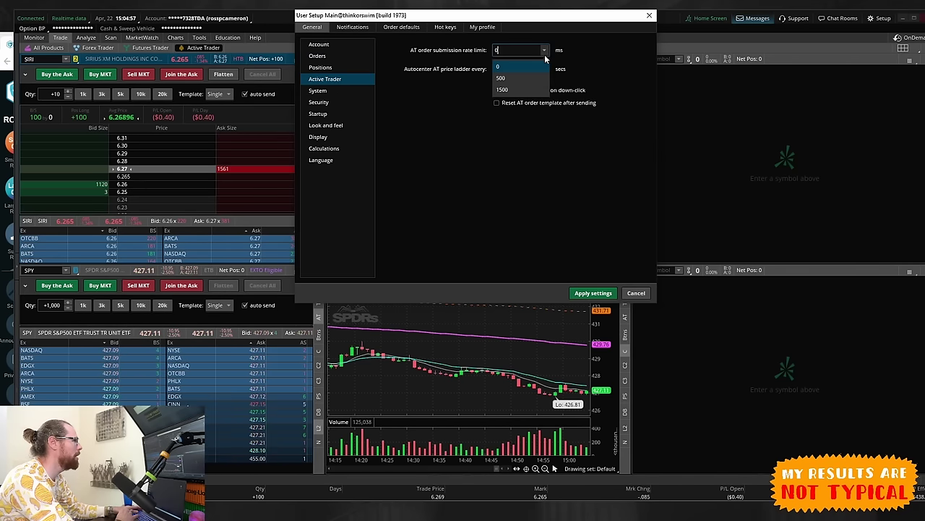
{"action": "left_click", "coordinate": [516, 89]}
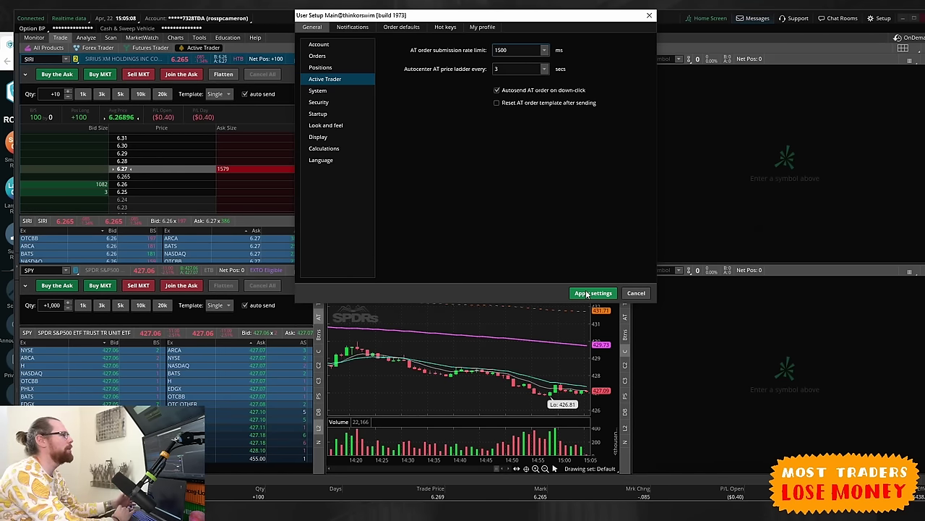
{"action": "left_click", "coordinate": [544, 51]}
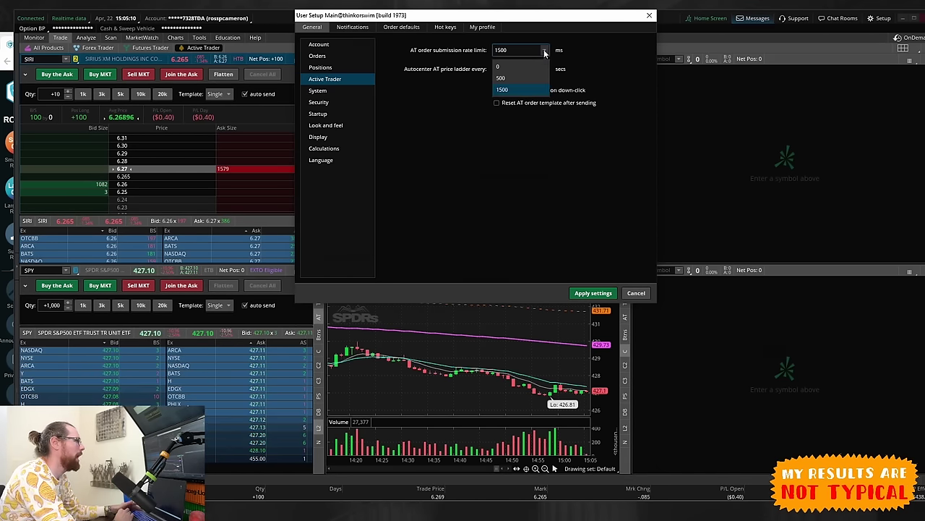
{"action": "left_click", "coordinate": [535, 65]}
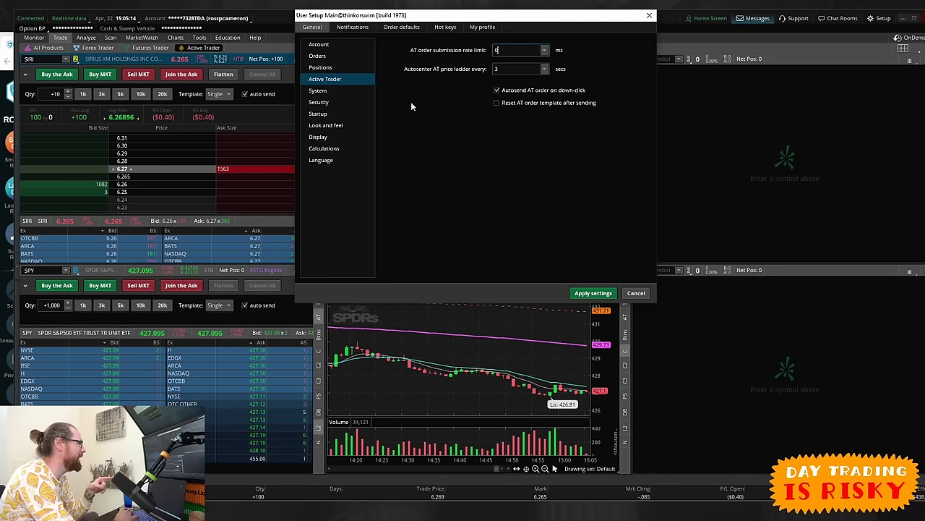
{"action": "left_click", "coordinate": [319, 91]}
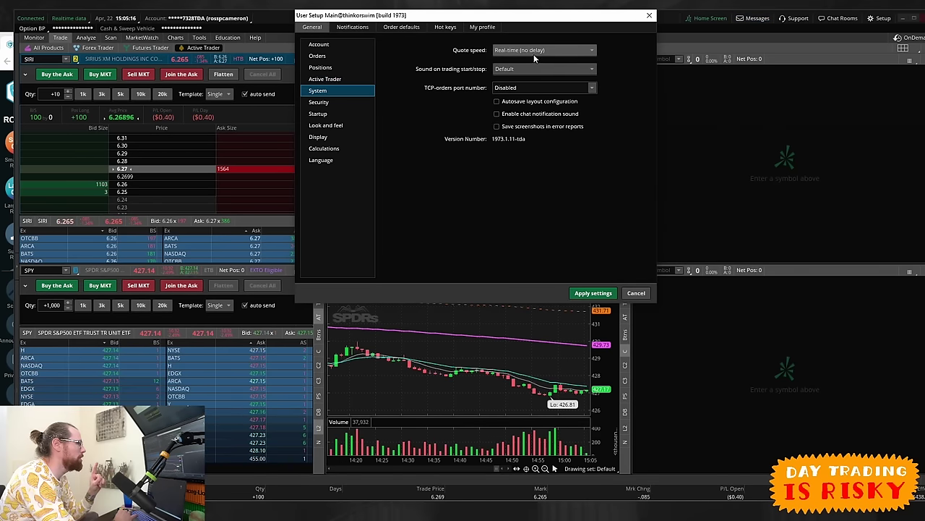
{"action": "left_click", "coordinate": [594, 293]}
- Switch the grid to one column with two rows so the SIRI and SPY charts widen
{"action": "left_click", "coordinate": [903, 49]}
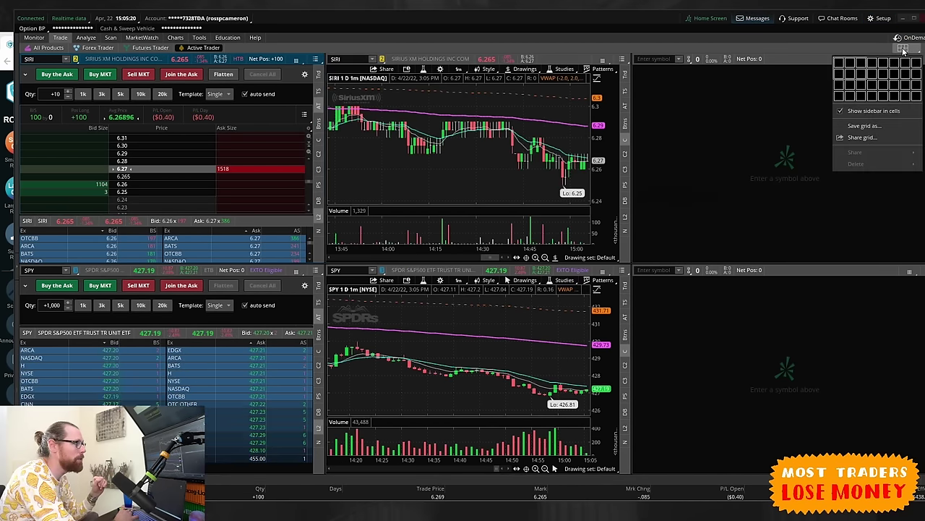
{"action": "left_click", "coordinate": [840, 71]}
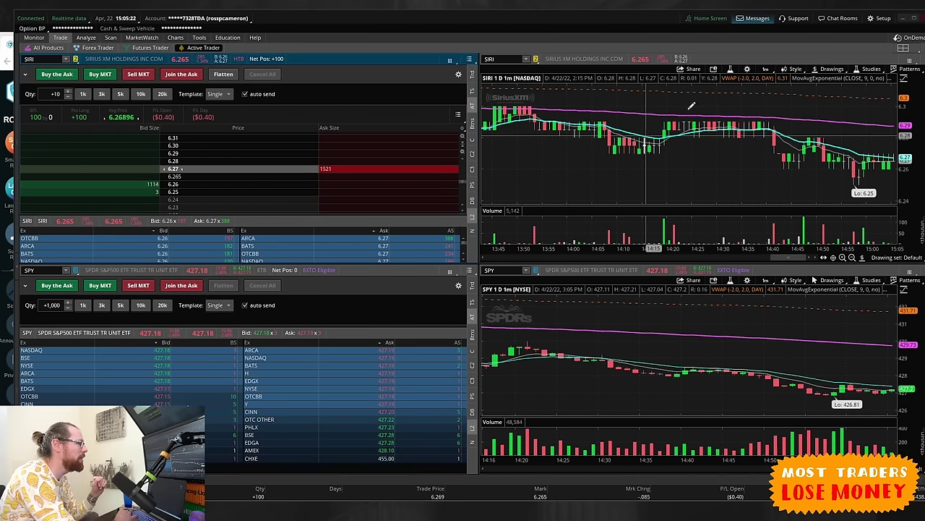